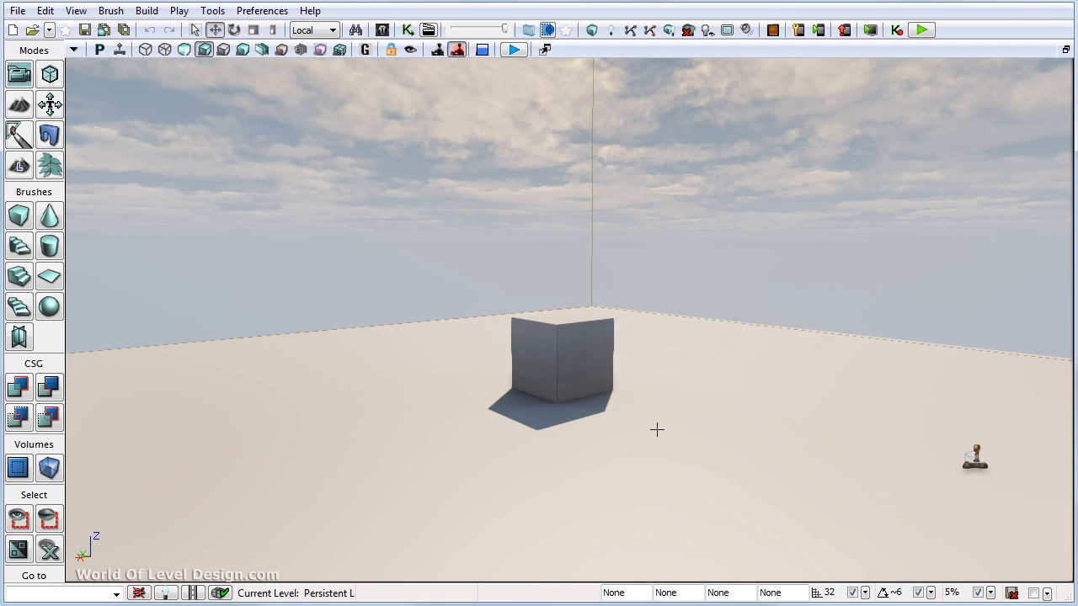
# - Create a new level from the Midday Lighting template and delete its floor, keeping the cube
pyautogui.click(17, 10)
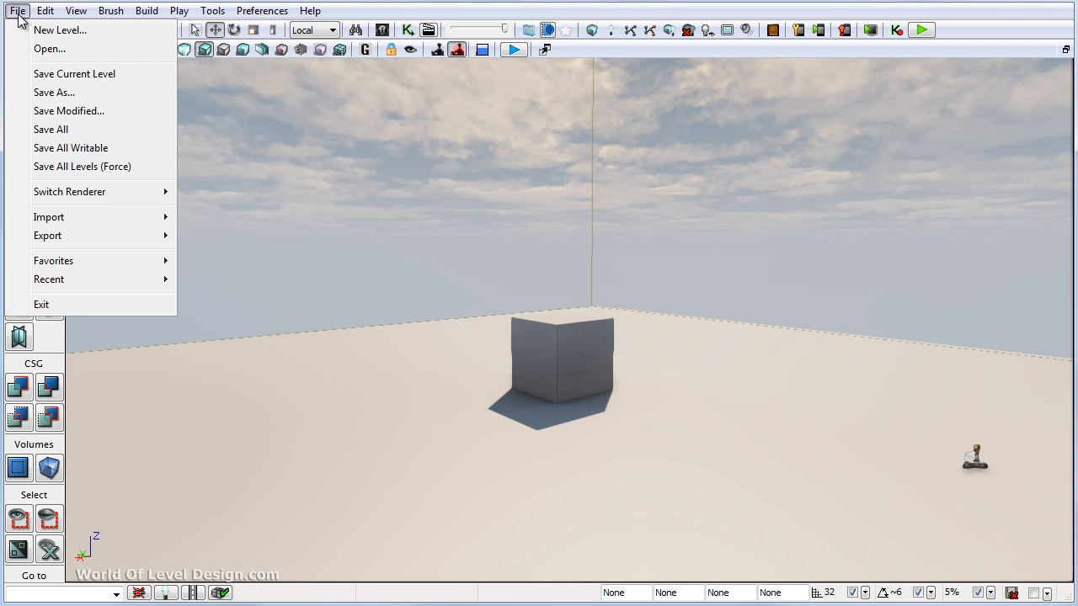
pyautogui.click(33, 29)
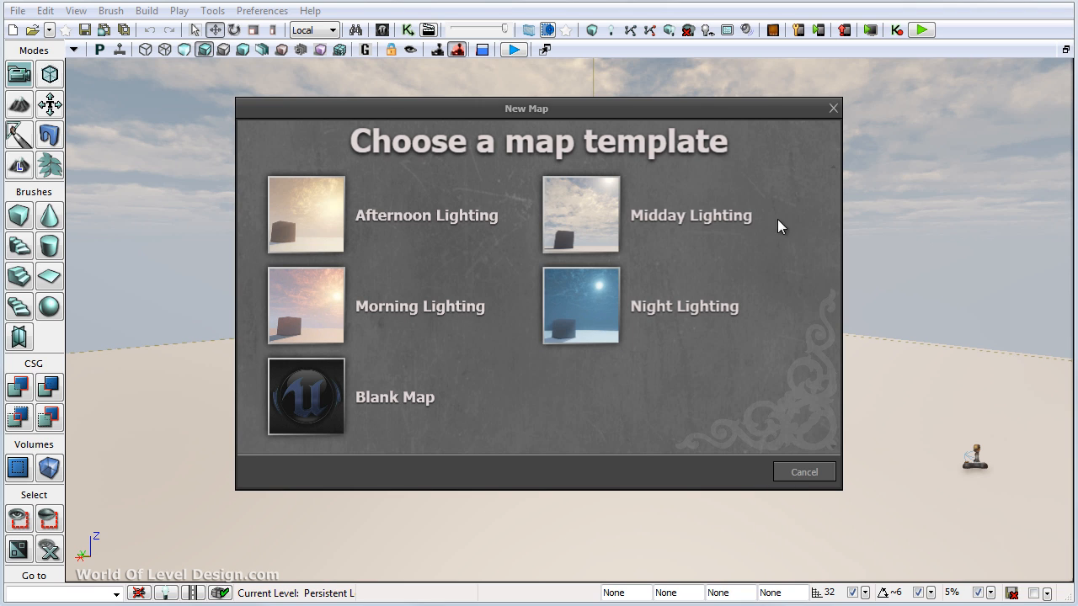
pyautogui.click(683, 229)
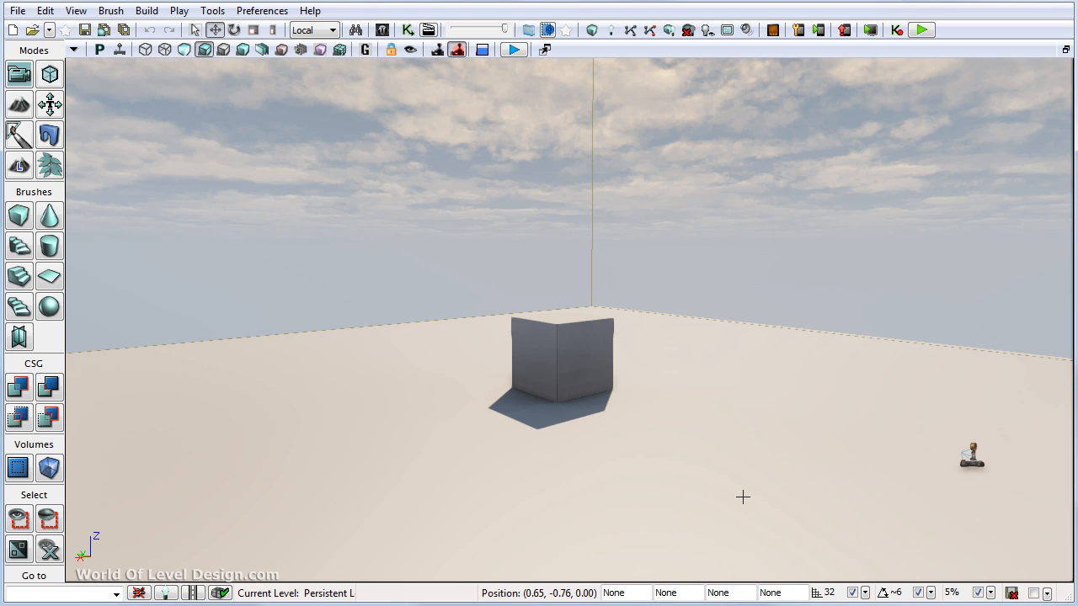
pyautogui.click(743, 497)
pyautogui.press('Delete')
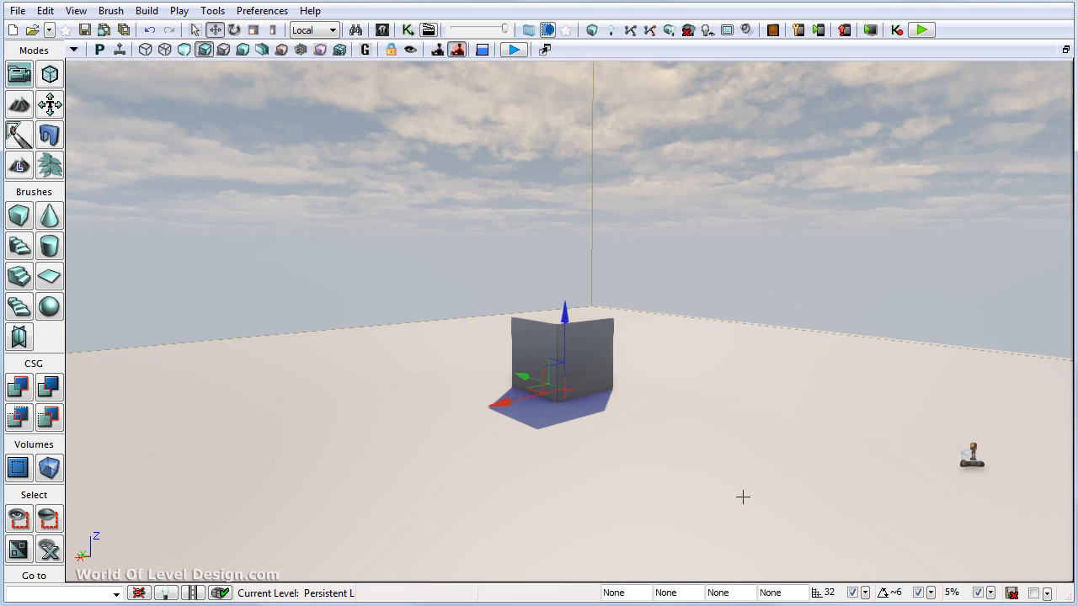
# - Create a 255 x 255 landscape with 127-quad sections and 4 sections per component, checking the size against Epic's recommended landscape sizes page
pyautogui.click(19, 166)
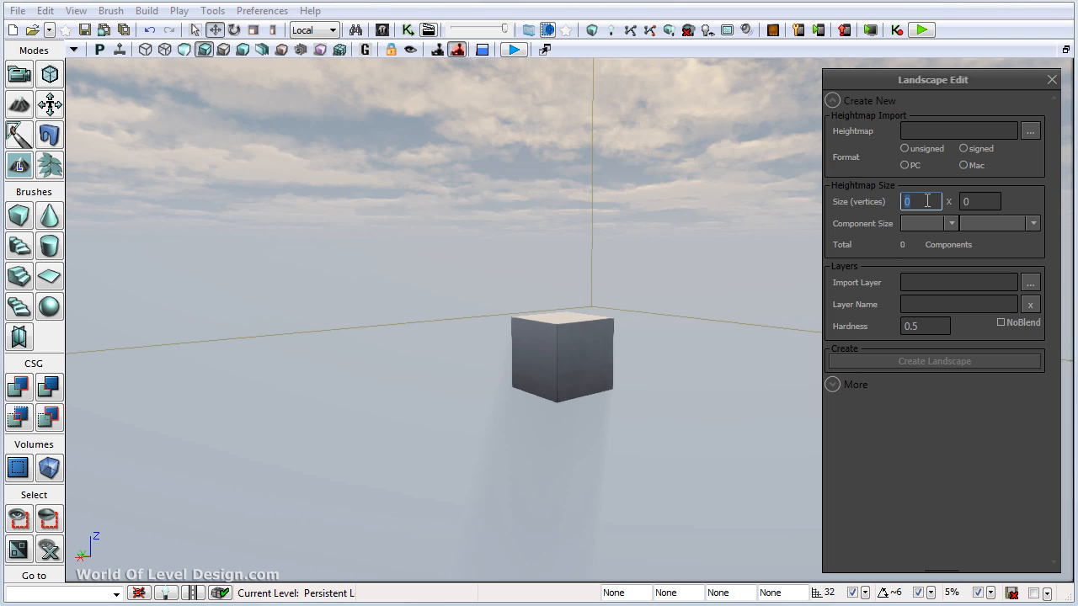
pyautogui.write('255')
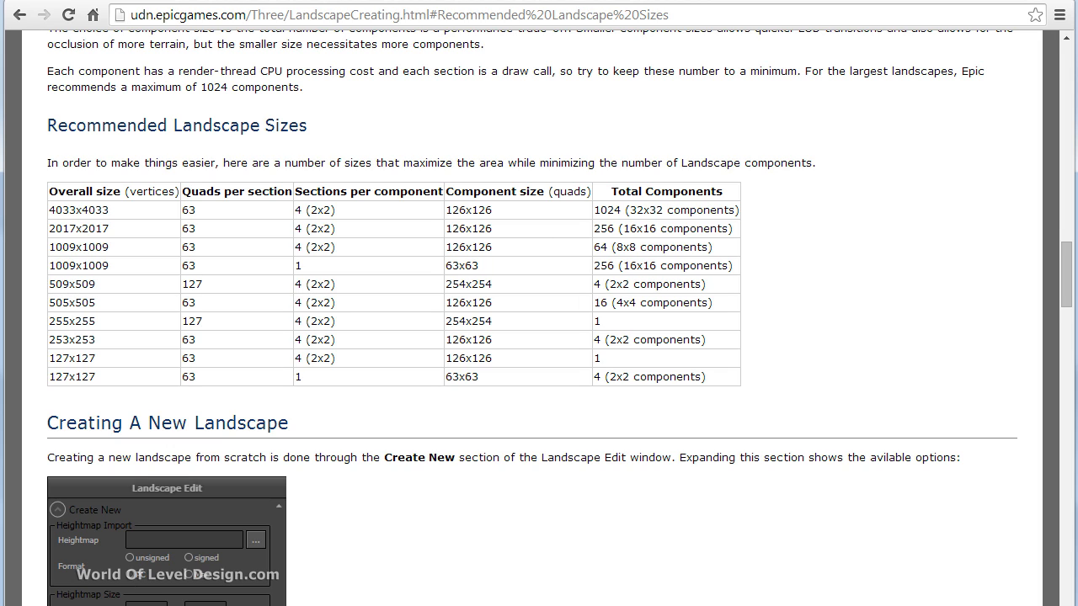
pyautogui.click(506, 13)
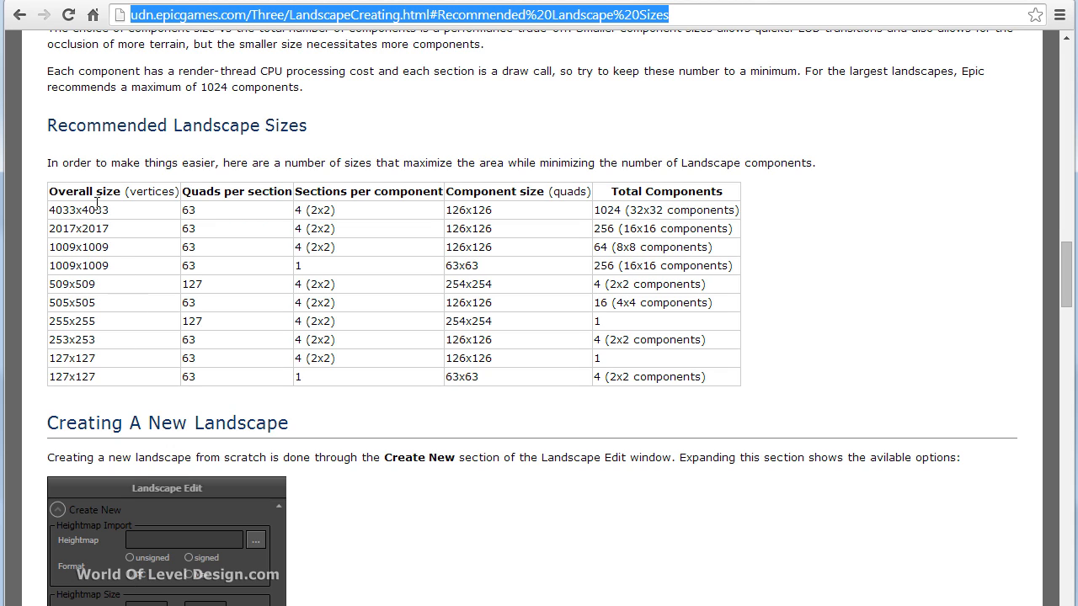
pyautogui.moveTo(96, 322); pyautogui.dragTo(54, 323)
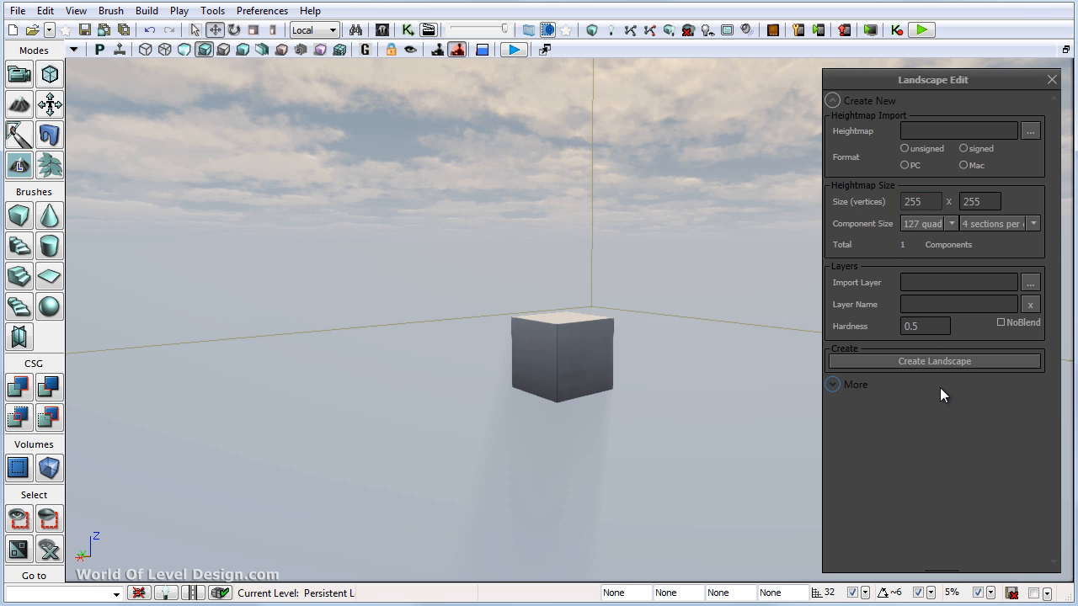
pyautogui.click(938, 362)
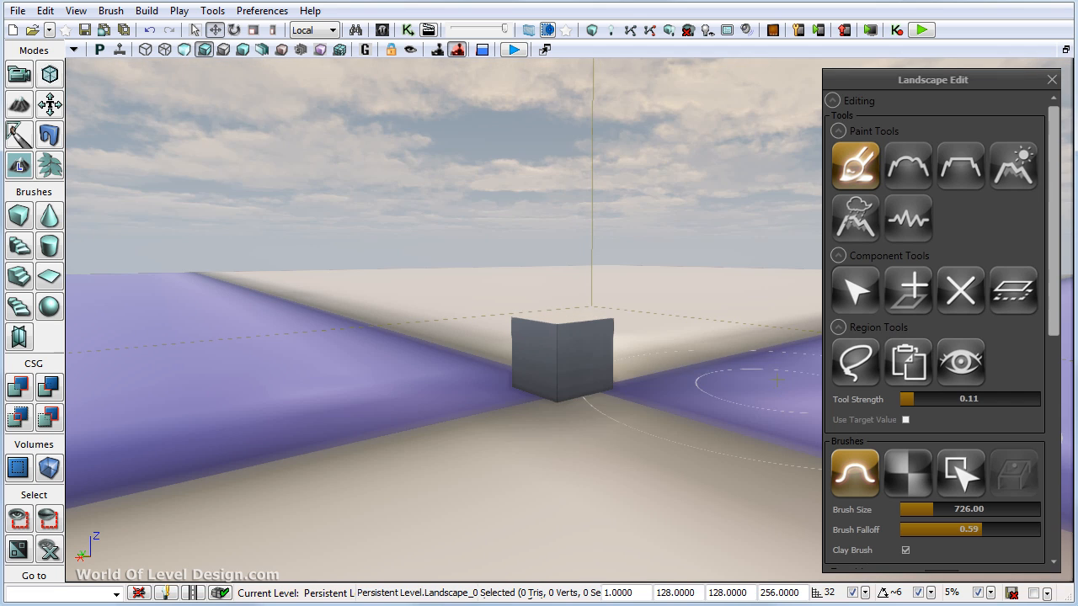
# - Leave landscape editing for Camera Mode and set the viewport to Fast Camera Speed
pyautogui.click(28, 78)
pyautogui.moveTo(667, 318)
pyautogui.mouseDown()
pyautogui.moveTo(662, 332)
pyautogui.moveTo(665, 314)
pyautogui.mouseUp()
pyautogui.click(482, 51)
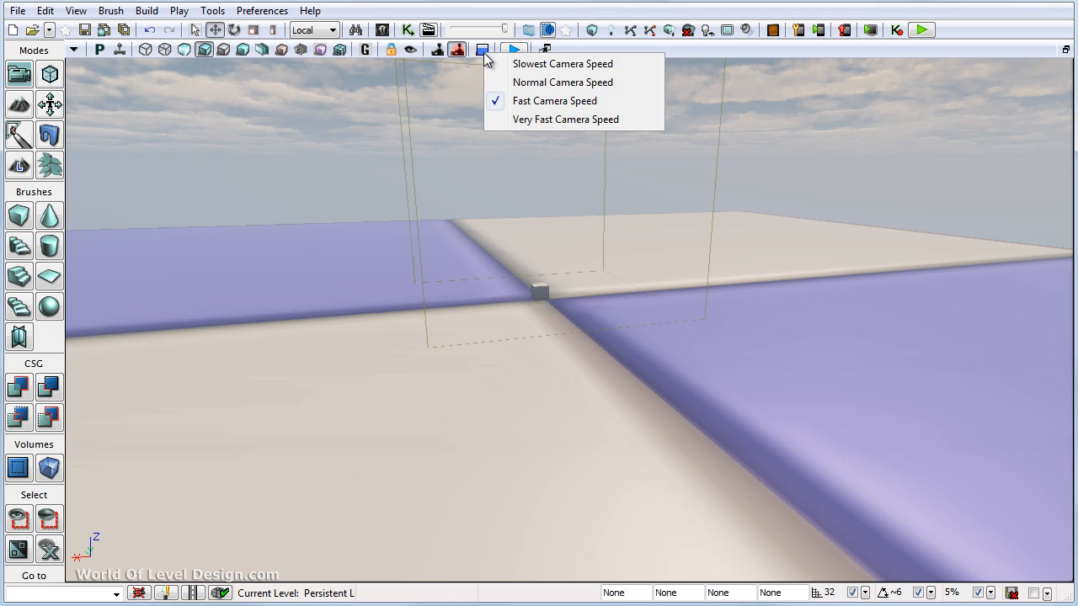
pyautogui.click(533, 101)
pyautogui.moveTo(549, 190); pyautogui.dragTo(549, 190)
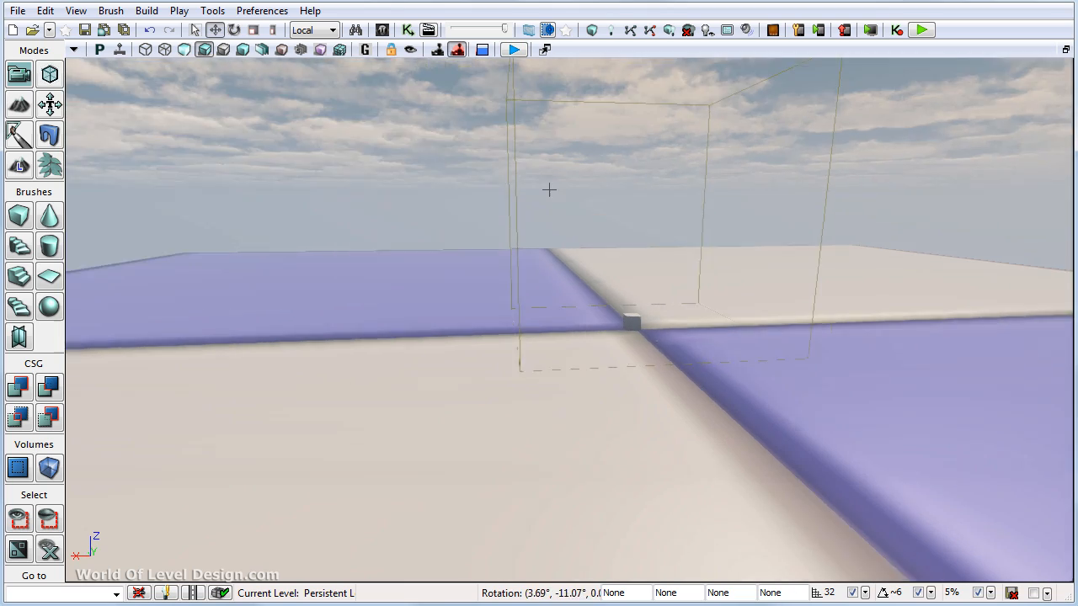
pyautogui.moveTo(549, 190); pyautogui.dragTo(496, 262, button='right')
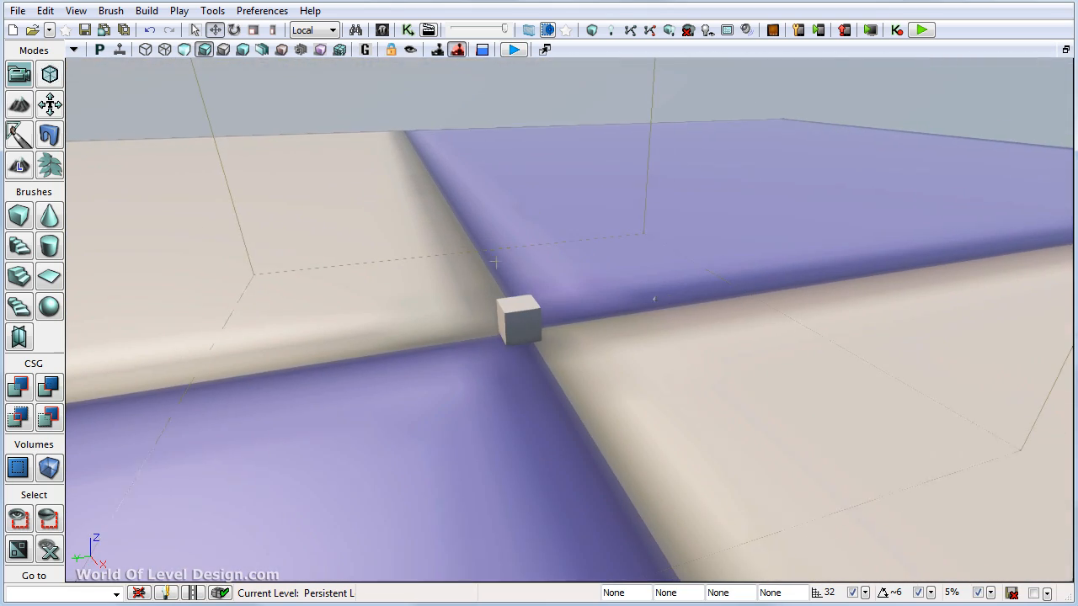
# - Move the cube along the seam between the coloured landscape quadrants, away from the landscape's centre
pyautogui.click(524, 313)
pyautogui.keyDown('shift'); pyautogui.moveTo(450, 325); pyautogui.dragTo(538, 376); pyautogui.keyUp('shift')
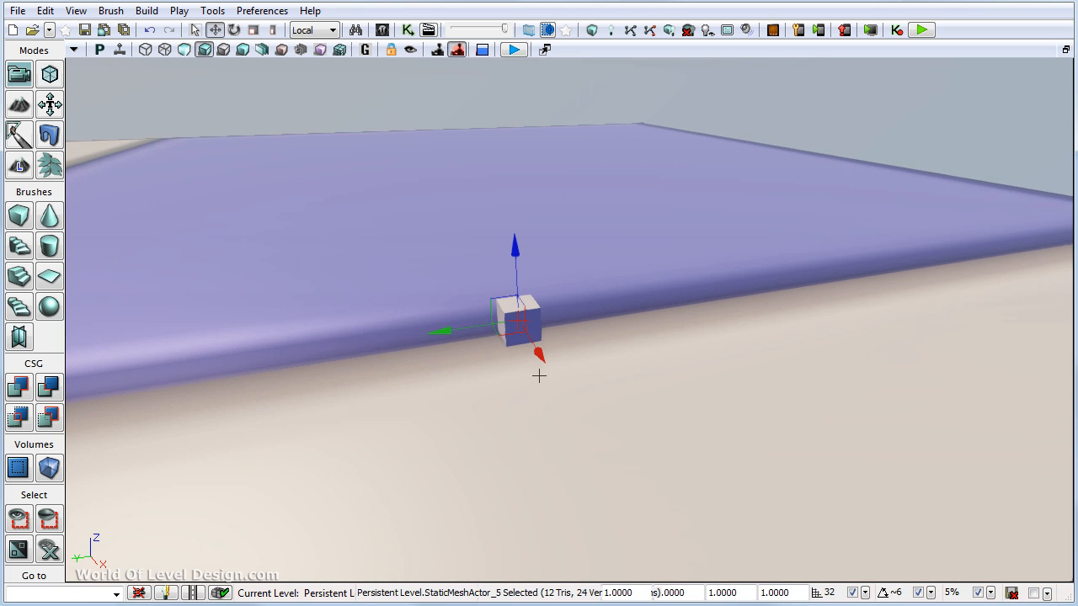
pyautogui.moveTo(539, 375); pyautogui.dragTo(410, 361, button='right')
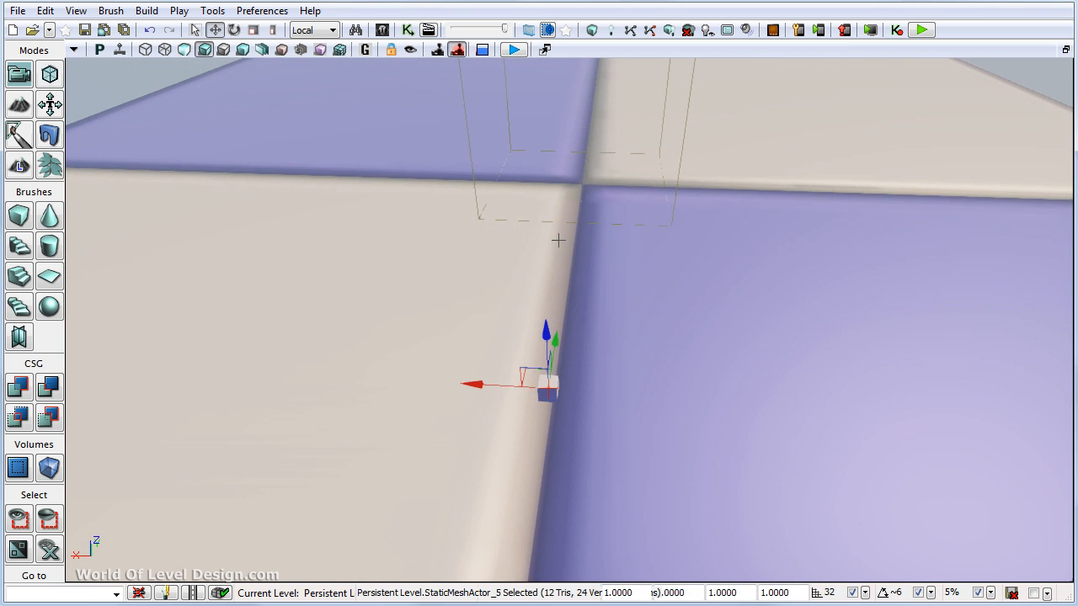
pyautogui.moveTo(558, 240); pyautogui.dragTo(469, 406, button='right')
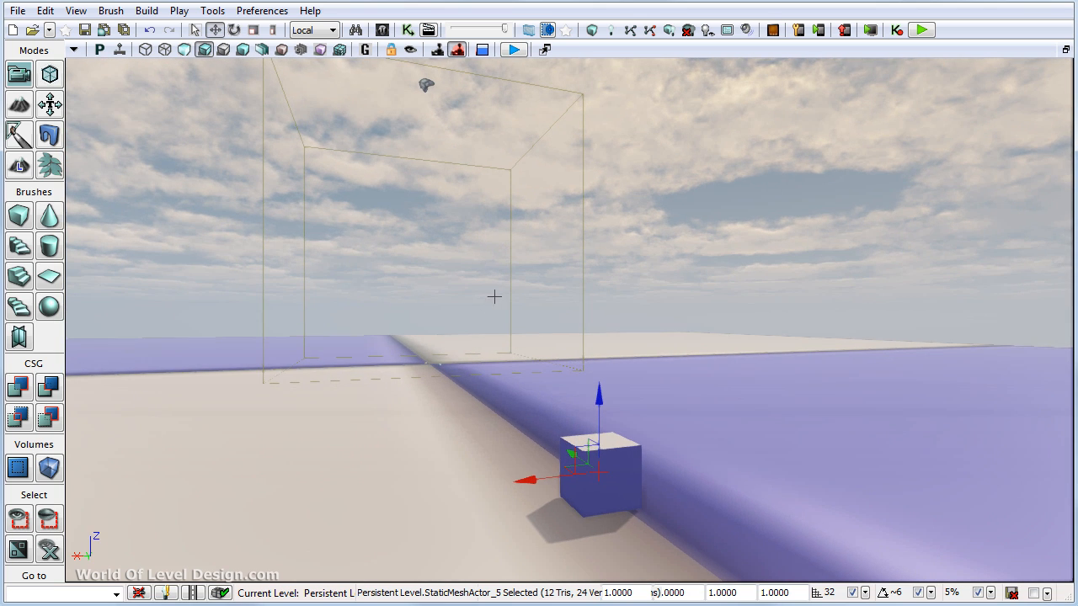
pyautogui.moveTo(494, 297)
pyautogui.mouseDown(button='right')
pyautogui.moveTo(497, 253)
pyautogui.moveTo(496, 280)
pyautogui.mouseUp(button='right')
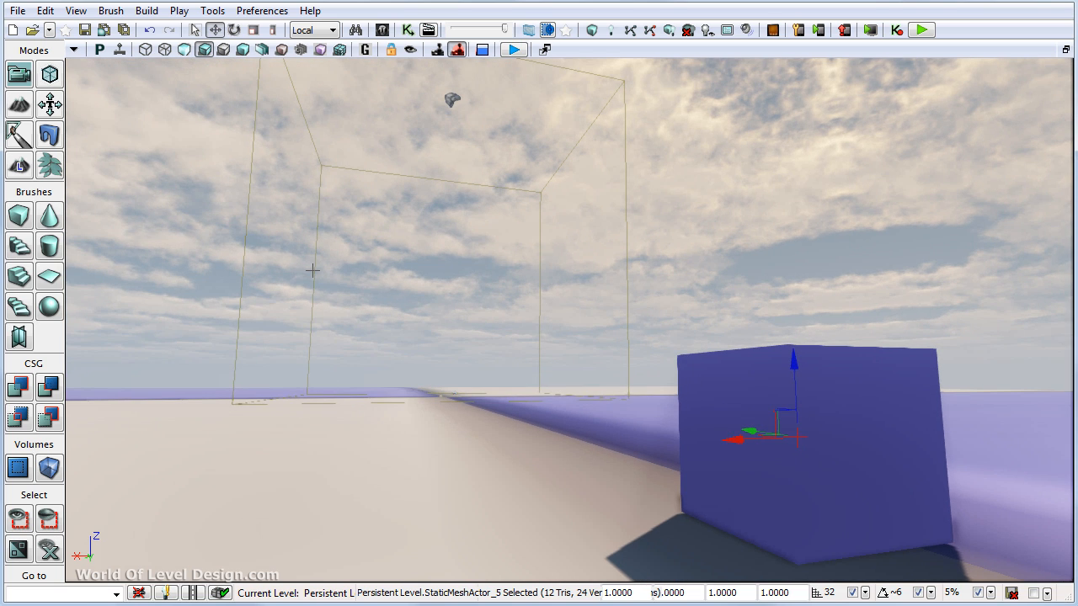
# - Filter the Content Browser to Skeletal Meshes and place SK_CH_IronGuard_MaleA in the level beside the cube
pyautogui.click(382, 30)
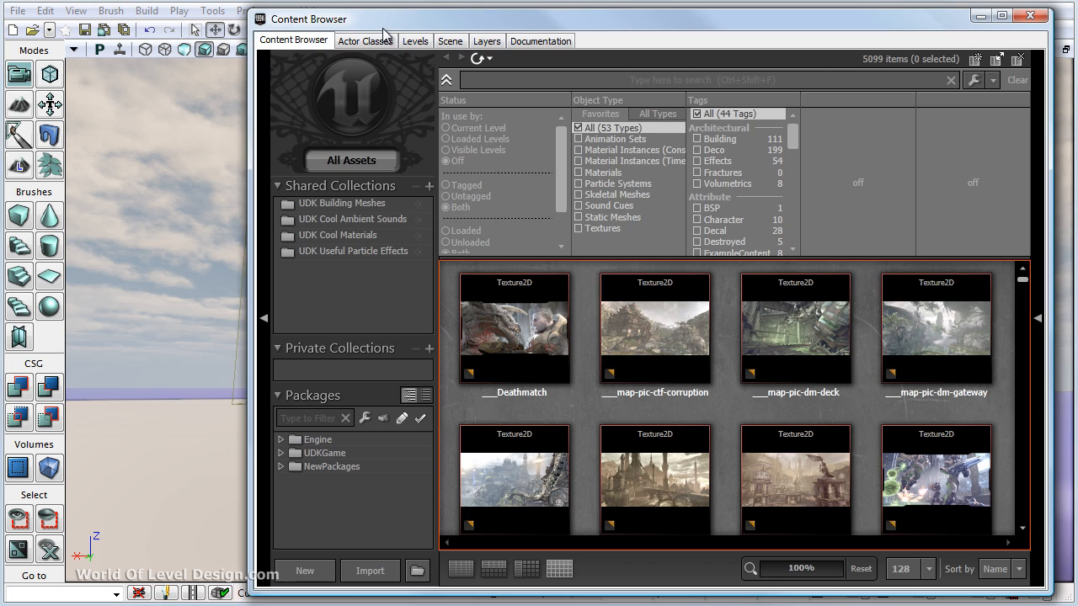
pyautogui.click(614, 194)
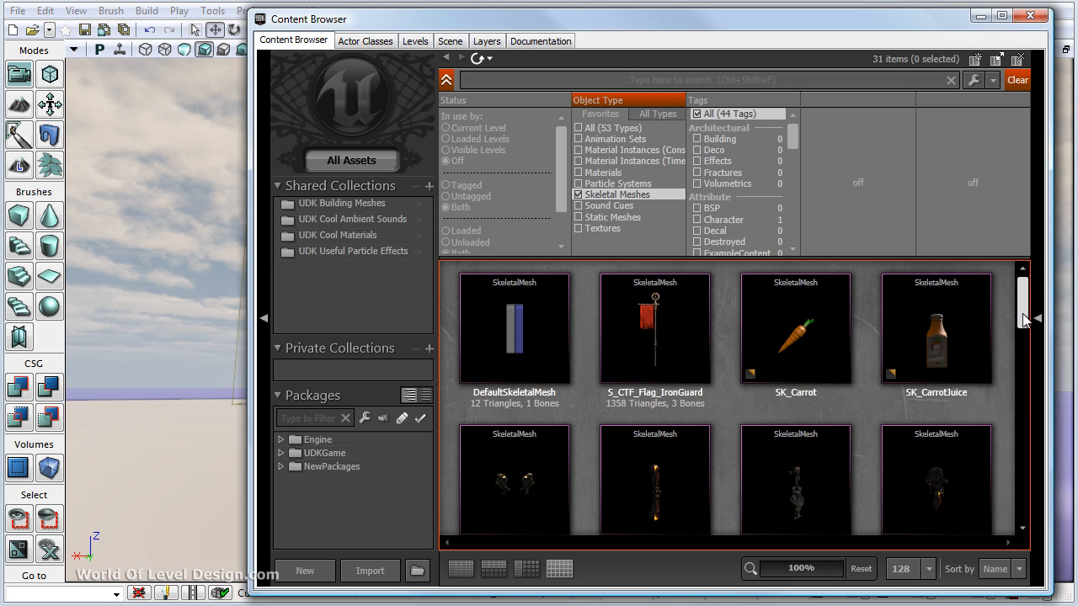
pyautogui.moveTo(1021, 326); pyautogui.dragTo(1019, 365)
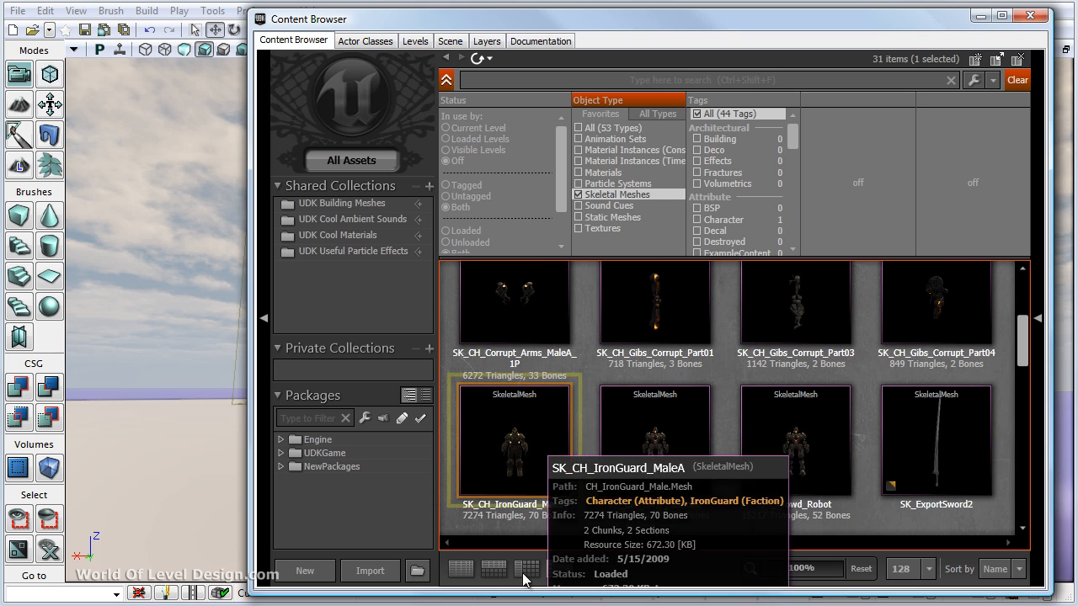
pyautogui.click(524, 519)
pyautogui.moveTo(127, 430); pyautogui.dragTo(192, 441, button='right')
pyautogui.moveTo(548, 473); pyautogui.dragTo(150, 546)
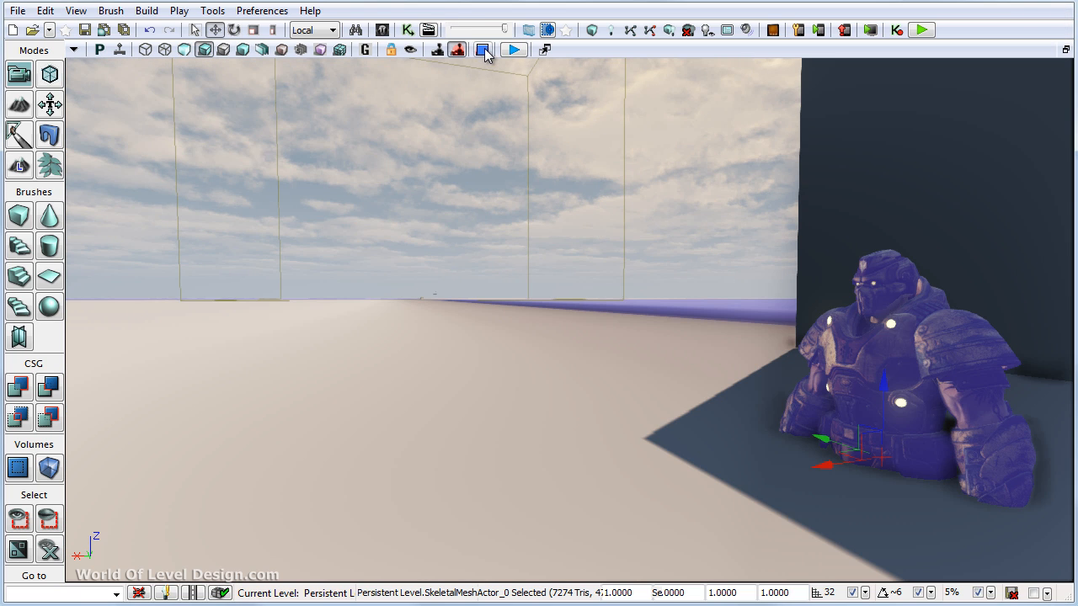
# - Raise the IronGuard character out of the ground and drop it onto the landscape surface with grid snap set to 16
pyautogui.moveTo(696, 227); pyautogui.dragTo(700, 219, button='right')
pyautogui.scroll(-5, 699, 219)
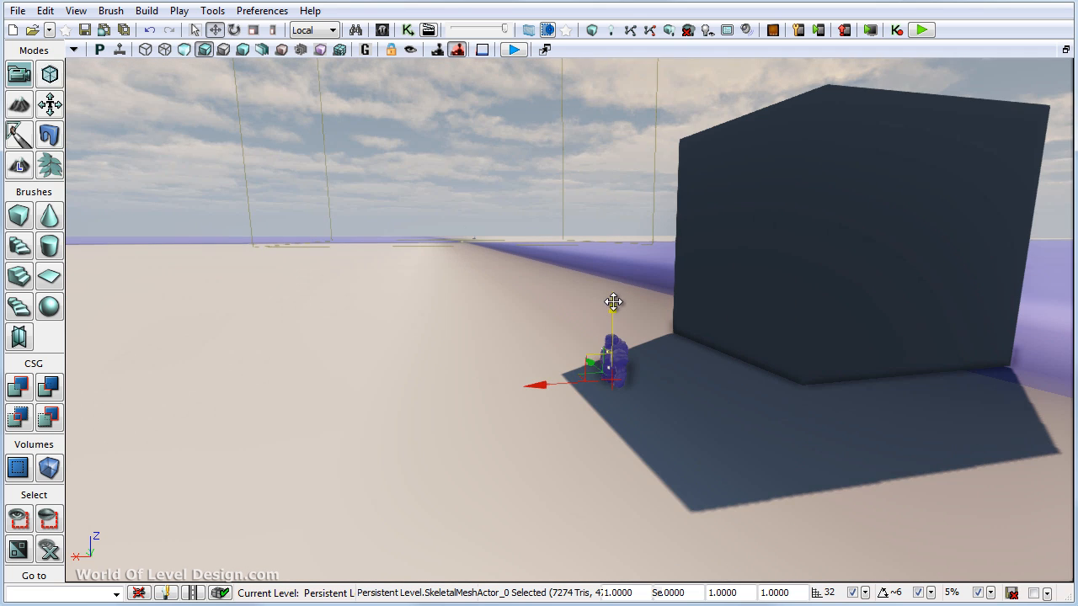
pyautogui.moveTo(614, 298); pyautogui.dragTo(606, 240)
pyautogui.scroll(5, 756, 291)
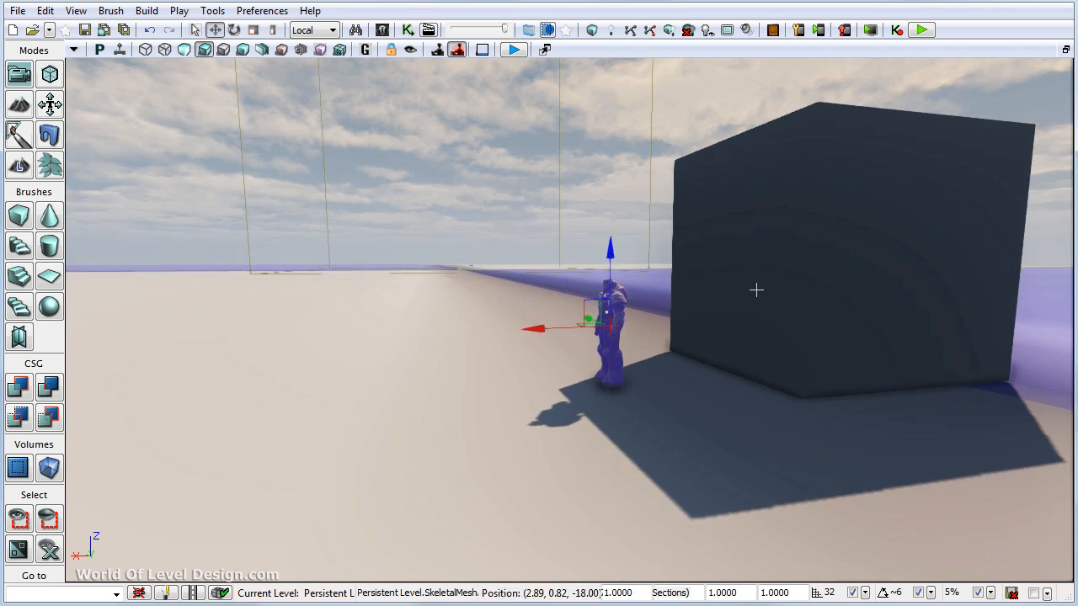
pyautogui.moveTo(756, 228); pyautogui.dragTo(755, 289)
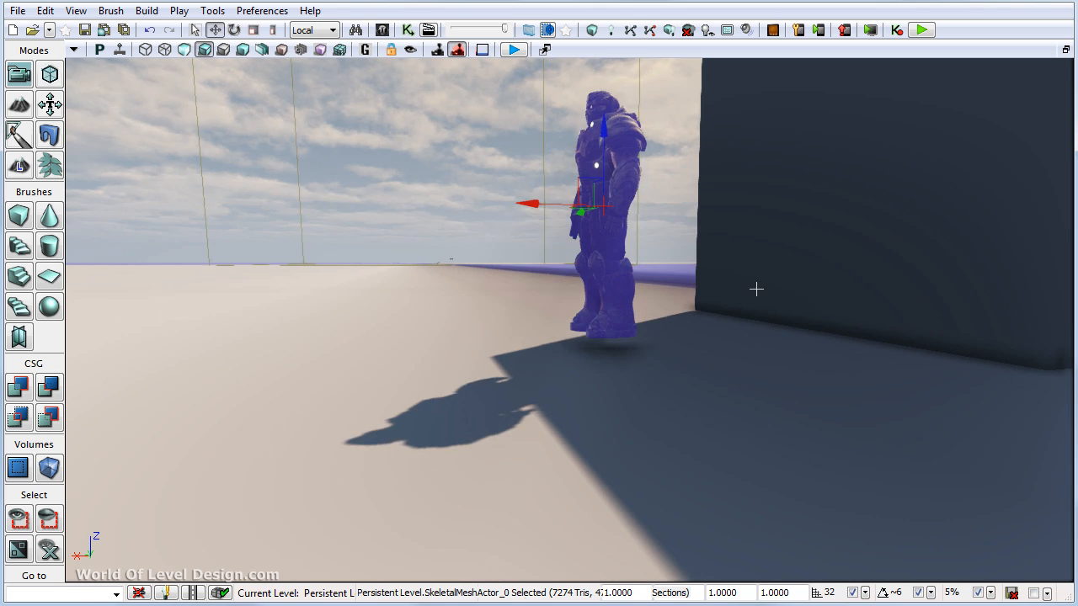
pyautogui.press('[')
pyautogui.press('End')
# - Rotate the IronGuard character so it faces across the landscape and move it into the open, away from the cube
pyautogui.press('space')
pyautogui.moveTo(659, 234); pyautogui.dragTo(816, 236)
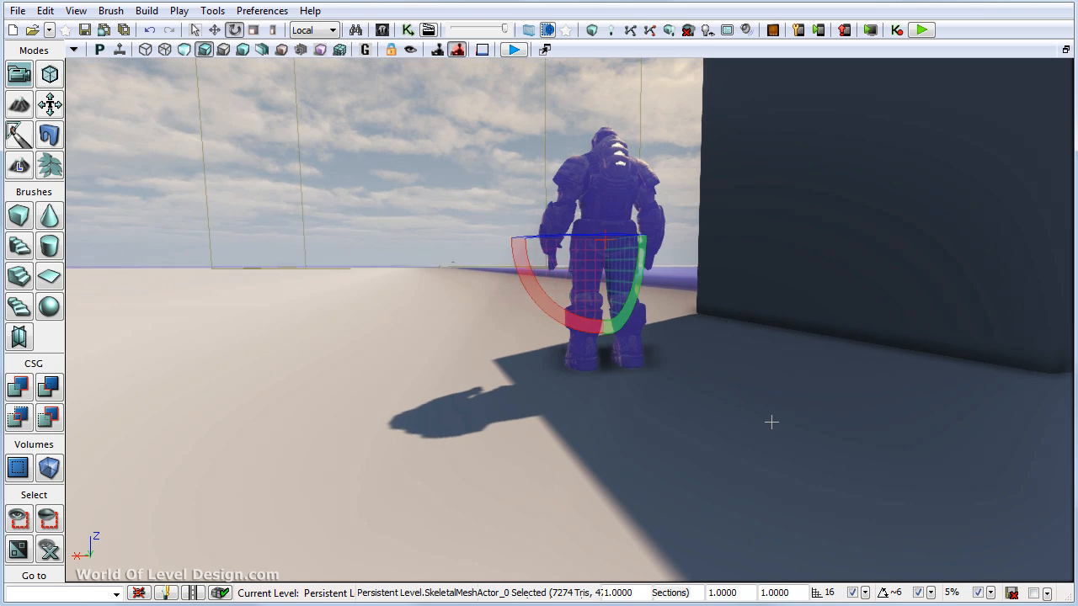
pyautogui.moveTo(772, 422); pyautogui.dragTo(773, 371, button='right')
pyautogui.press('space')
pyautogui.press('space')
pyautogui.press('space')
pyautogui.keyDown('shift'); pyautogui.moveTo(649, 494); pyautogui.dragTo(643, 495); pyautogui.keyUp('shift')
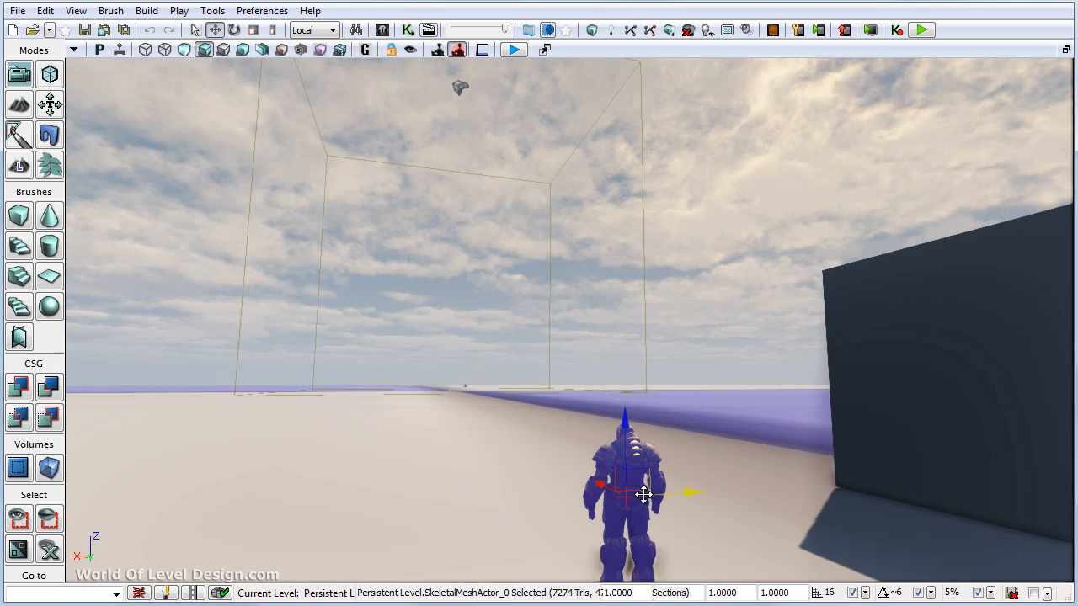
pyautogui.moveTo(726, 460); pyautogui.dragTo(721, 409, button='right')
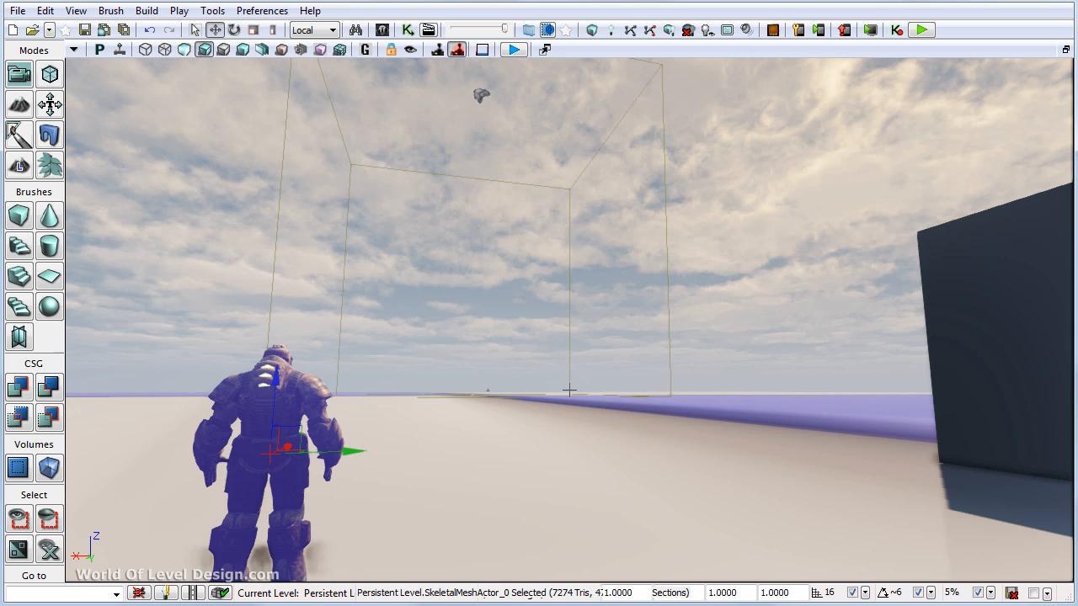
pyautogui.moveTo(568, 390); pyautogui.dragTo(568, 388, button='right')
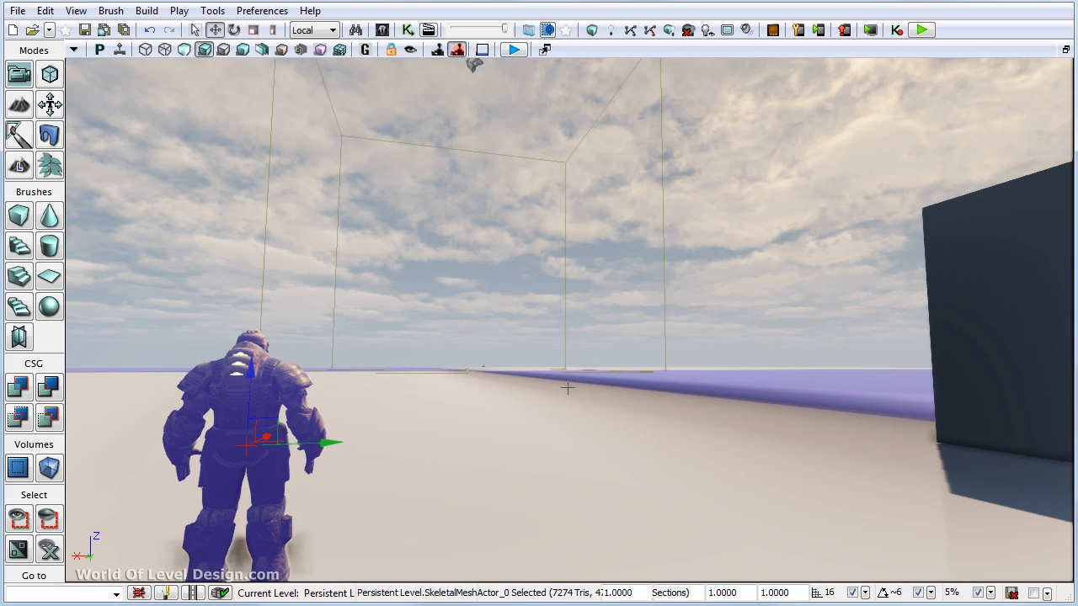
# - Restore camera view 1 behind the character with nothing selected and start the stopwatch
pyautogui.moveTo(596, 366); pyautogui.dragTo(623, 436, button='right')
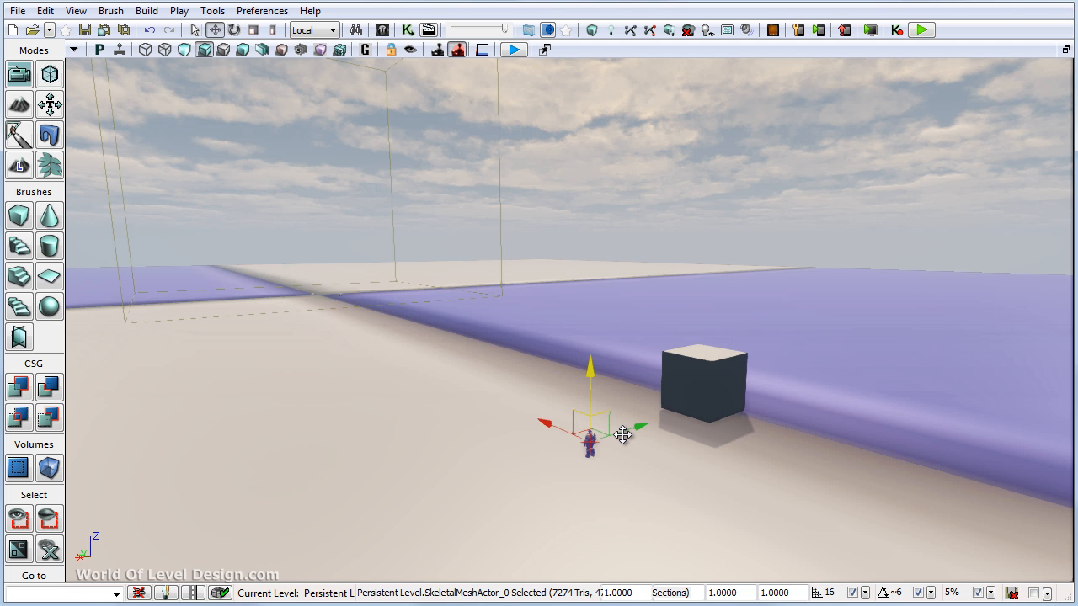
pyautogui.press('1')
pyautogui.press('Escape')
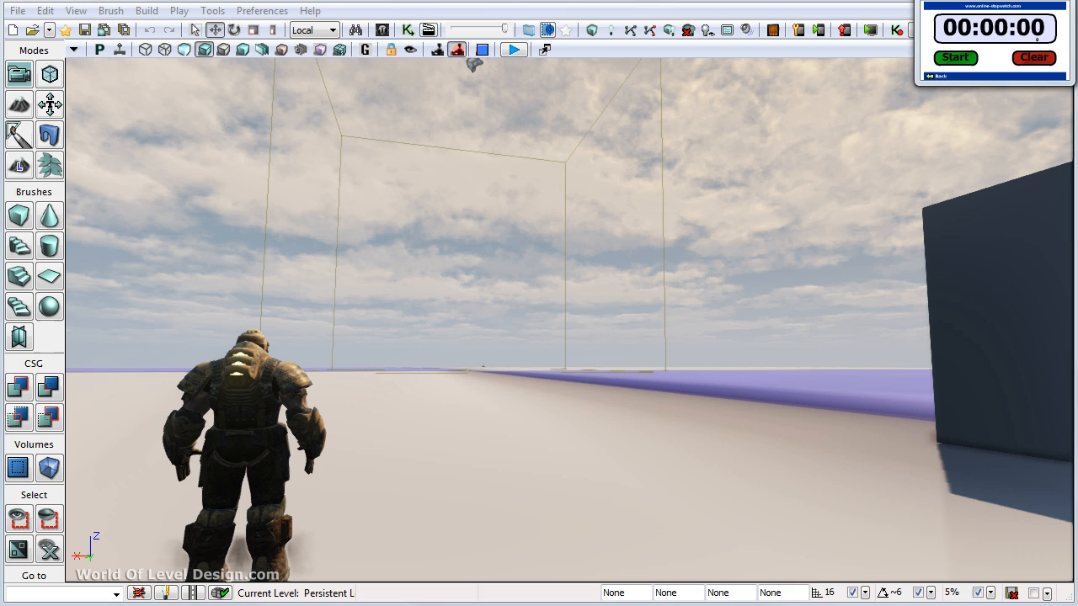
pyautogui.click(961, 64)
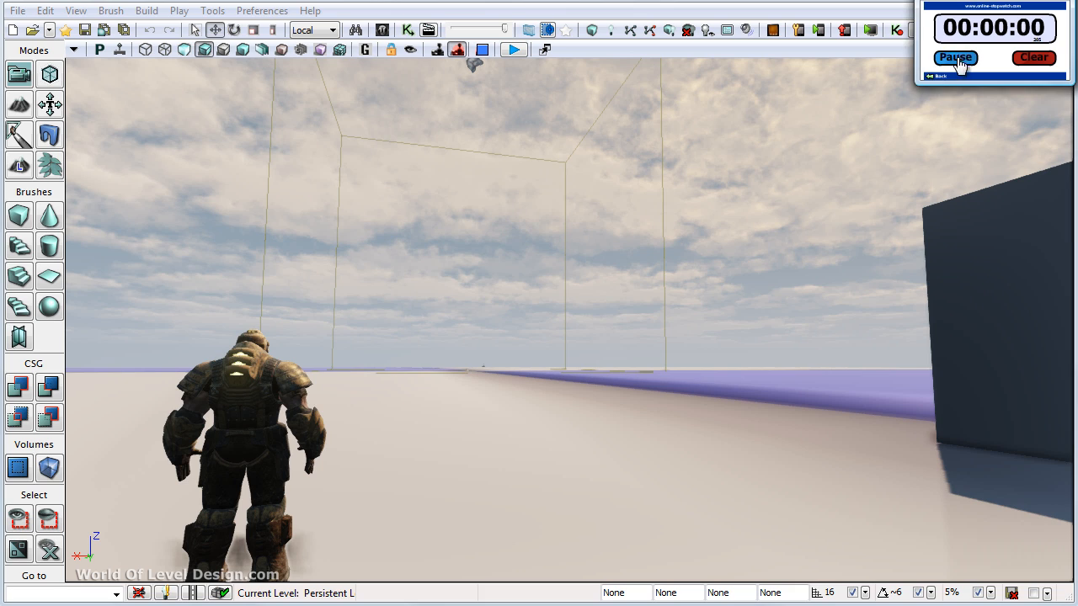
pyautogui.click(795, 51)
# - Select the directional light, player start, character and cube together and move them off the seam onto the purple landscape quadrant
pyautogui.moveTo(692, 277); pyautogui.dragTo(577, 352, button='right')
pyautogui.click(578, 352)
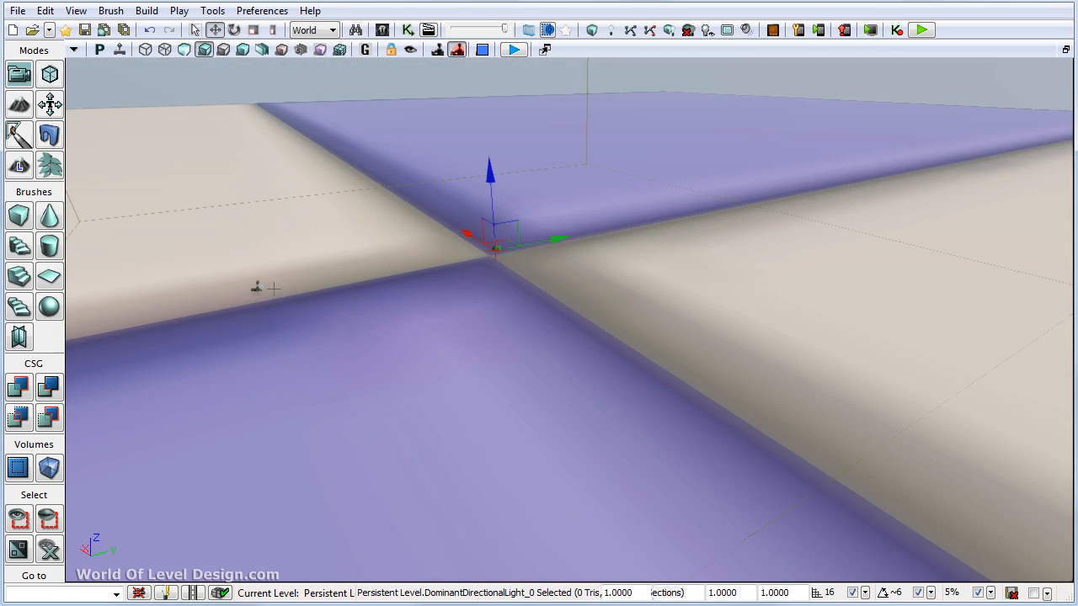
pyautogui.keyDown('ctrl'); pyautogui.click(273, 288); pyautogui.keyUp('ctrl')
pyautogui.keyDown('shift'); pyautogui.moveTo(313, 272); pyautogui.dragTo(93, 310); pyautogui.keyUp('shift')
pyautogui.keyDown('ctrl'); pyautogui.click(502, 207); pyautogui.keyUp('ctrl')
pyautogui.keyDown('ctrl'); pyautogui.click(588, 212); pyautogui.keyUp('ctrl')
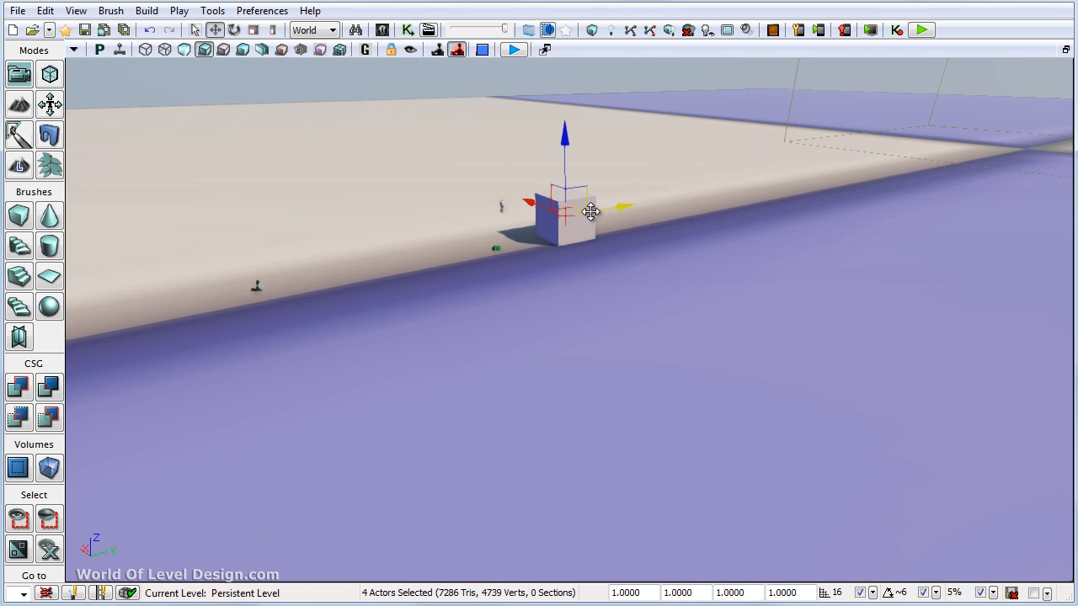
pyautogui.keyDown('shift'); pyautogui.moveTo(530, 203); pyautogui.dragTo(666, 242); pyautogui.keyUp('shift')
pyautogui.keyDown('shift'); pyautogui.moveTo(614, 210); pyautogui.dragTo(1068, 61); pyautogui.keyUp('shift')
# - Adjust the camera speed and examine the landscape around the relocated cube and character, including in Landscape Mode
pyautogui.moveTo(741, 328); pyautogui.dragTo(593, 282, button='right')
pyautogui.click(491, 45)
pyautogui.moveTo(549, 189); pyautogui.dragTo(511, 126, button='right')
pyautogui.click(512, 134)
pyautogui.click(484, 49)
pyautogui.moveTo(501, 253); pyautogui.dragTo(499, 267, button='right')
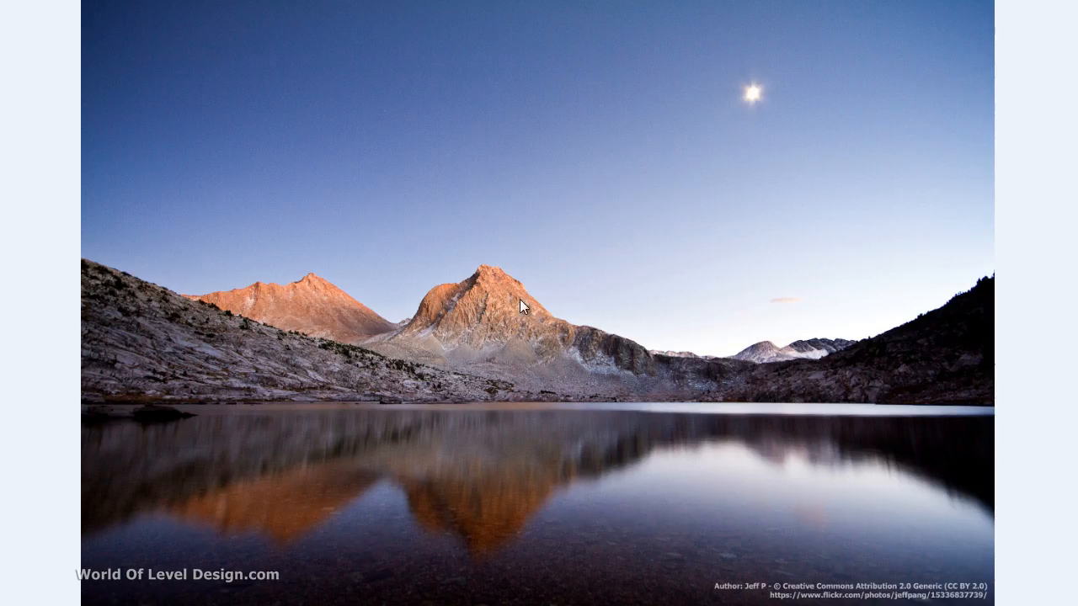
pyautogui.click(520, 299)
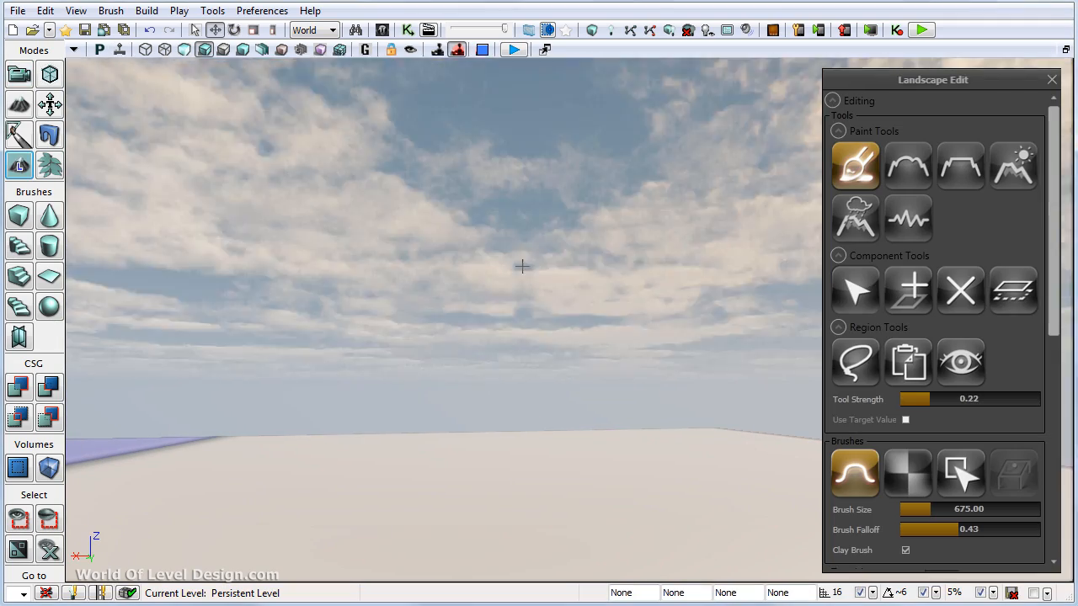
pyautogui.moveTo(522, 266); pyautogui.dragTo(493, 212, button='right')
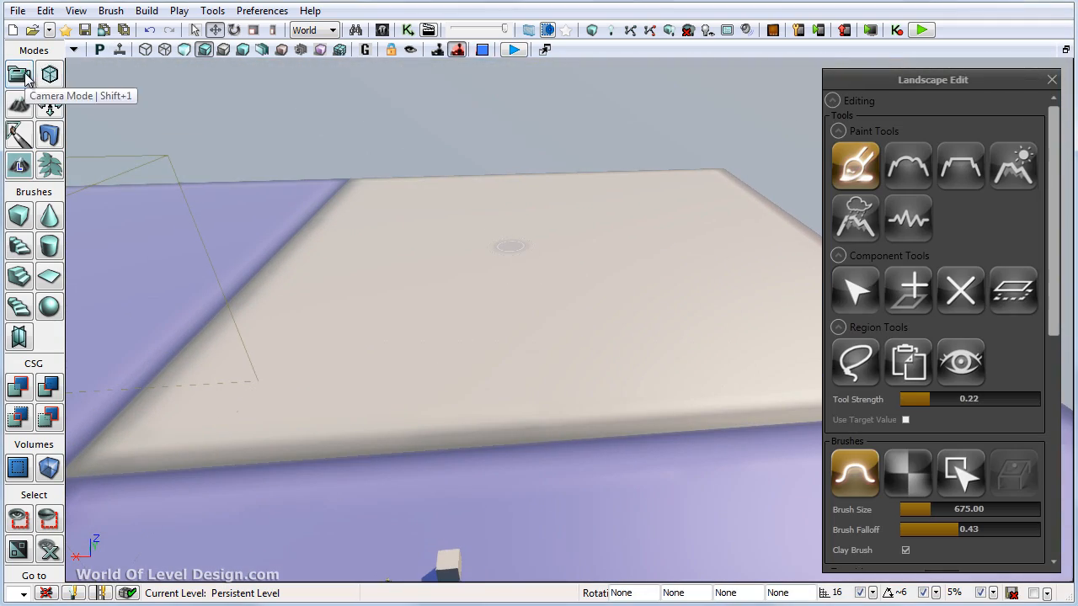
# - Set the landscape paint brush to size 1461, falloff 0.50 and tool strength 0.19, undoing the test stroke
pyautogui.press(']')
pyautogui.press(']')
pyautogui.press(']')
pyautogui.press(']')
pyautogui.press(']')
pyautogui.press(']')
pyautogui.press(']')
pyautogui.press(']')
pyautogui.press(']')
pyautogui.press(']')
pyautogui.press(']')
pyautogui.press(']')
pyautogui.press(']')
pyautogui.press(']')
pyautogui.press(']')
pyautogui.press(']')
pyautogui.moveTo(483, 329)
pyautogui.mouseDown(button='right')
pyautogui.moveTo(346, 362)
pyautogui.moveTo(540, 308)
pyautogui.mouseUp(button='right')
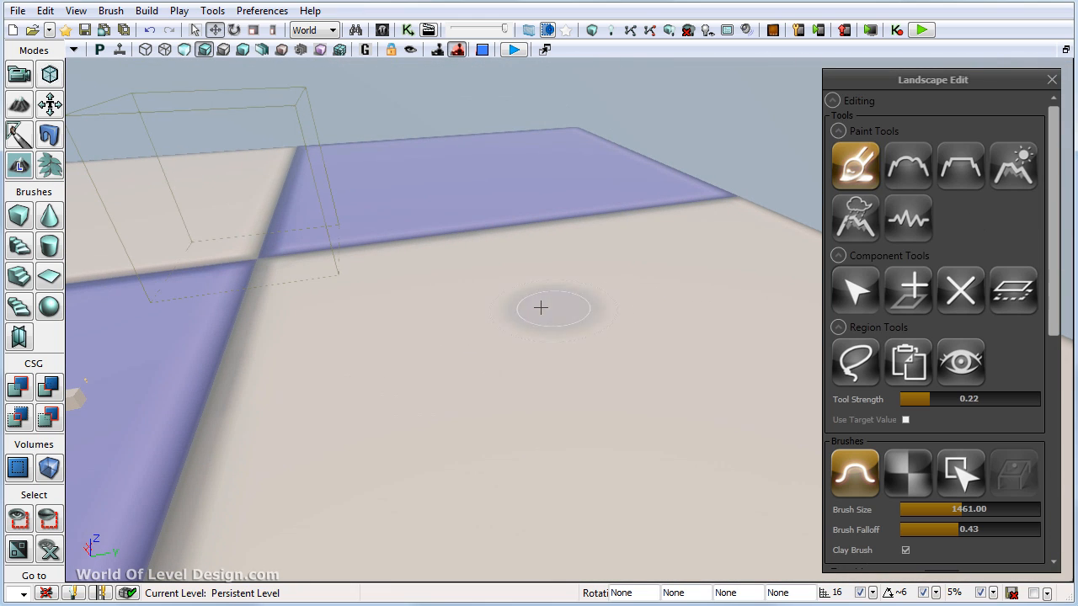
pyautogui.keyDown('ctrl'); pyautogui.moveTo(537, 310); pyautogui.dragTo(497, 318); pyautogui.keyUp('ctrl')
pyautogui.hotkey('ctrl', 'z')
pyautogui.moveTo(938, 401); pyautogui.dragTo(932, 401)
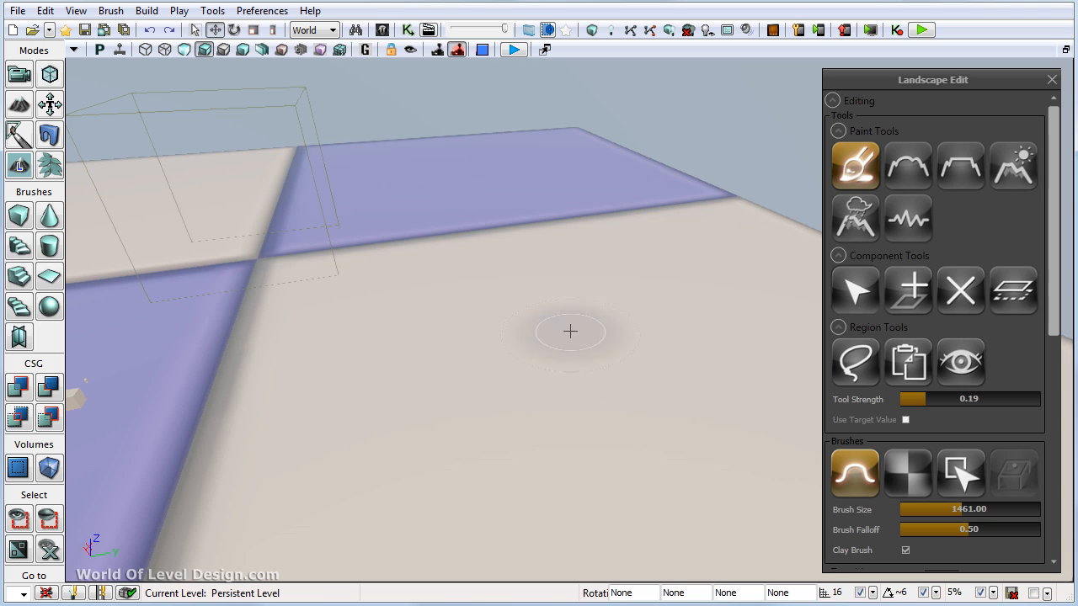
# - Sculpt the rough base mass of a mountain on the beige landscape quadrant with the 1461 brush
pyautogui.moveTo(570, 332)
pyautogui.mouseDown(button='right')
pyautogui.moveTo(550, 370)
pyautogui.moveTo(532, 358)
pyautogui.mouseUp(button='right')
pyautogui.moveTo(547, 234)
pyautogui.keyDown('ctrl'); pyautogui.mouseDown()
pyautogui.moveTo(698, 214)
pyautogui.moveTo(569, 509)
pyautogui.mouseUp(); pyautogui.keyUp('ctrl')
pyautogui.moveTo(569, 509); pyautogui.dragTo(683, 421, button='right')
pyautogui.moveTo(711, 290)
pyautogui.keyDown('ctrl'); pyautogui.mouseDown()
pyautogui.moveTo(631, 216)
pyautogui.moveTo(551, 211)
pyautogui.moveTo(712, 354)
pyautogui.mouseUp(); pyautogui.keyUp('ctrl')
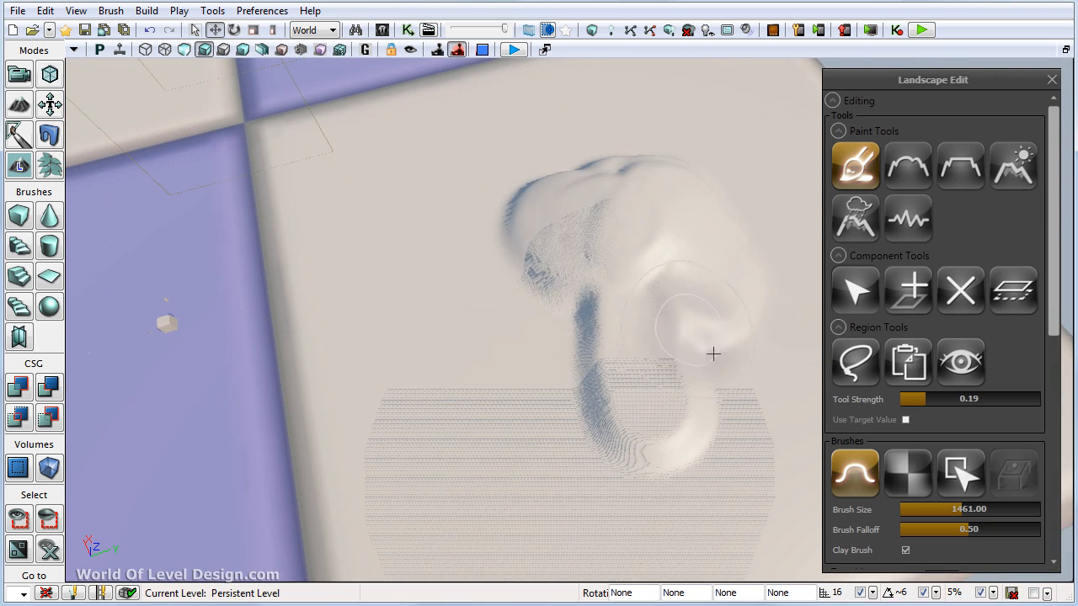
pyautogui.moveTo(712, 353); pyautogui.dragTo(635, 365, button='right')
pyautogui.moveTo(493, 412)
pyautogui.keyDown('ctrl'); pyautogui.mouseDown()
pyautogui.moveTo(500, 235)
pyautogui.moveTo(396, 362)
pyautogui.mouseUp(); pyautogui.keyUp('ctrl')
pyautogui.moveTo(396, 362)
pyautogui.mouseDown(button='right')
pyautogui.moveTo(707, 296)
pyautogui.moveTo(834, 217)
pyautogui.moveTo(488, 291)
pyautogui.moveTo(559, 292)
pyautogui.mouseUp(button='right')
# - Reduce the brush size to 707 and build up the mountain's peak and secondary humps
pyautogui.press('[')
pyautogui.press('[')
pyautogui.press('[')
pyautogui.press('[')
pyautogui.press('[')
pyautogui.press('[')
pyautogui.press('[')
pyautogui.press('[')
pyautogui.press('[')
pyautogui.press('[')
pyautogui.press('[')
pyautogui.press('[')
pyautogui.press('[')
pyautogui.press('[')
pyautogui.moveTo(558, 292)
pyautogui.keyDown('ctrl'); pyautogui.mouseDown()
pyautogui.moveTo(486, 293)
pyautogui.moveTo(620, 321)
pyautogui.moveTo(547, 295)
pyautogui.mouseUp(); pyautogui.keyUp('ctrl')
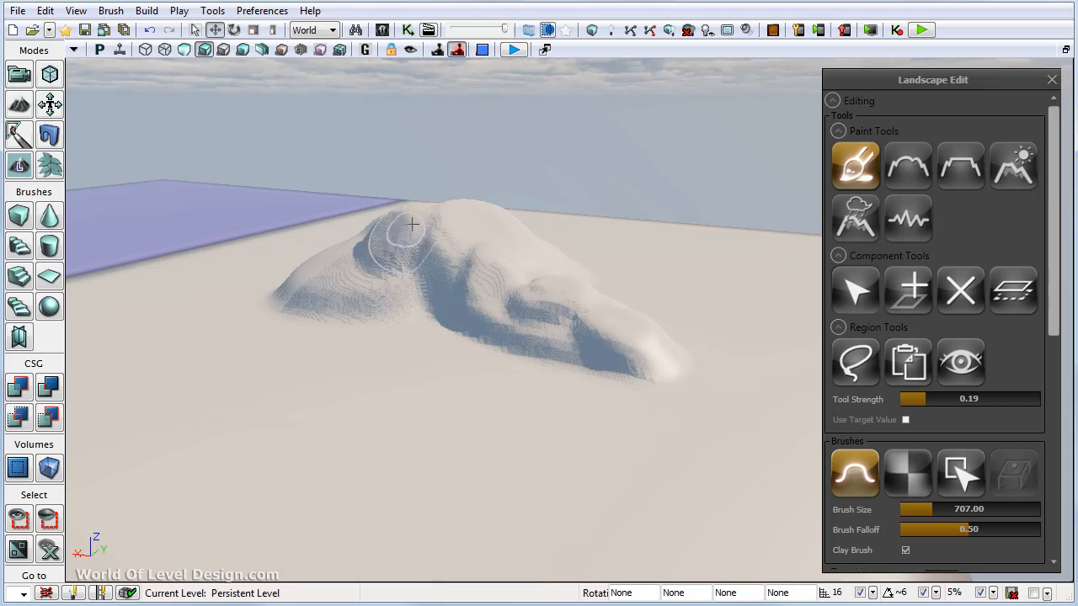
pyautogui.moveTo(396, 224)
pyautogui.mouseDown(button='right')
pyautogui.moveTo(309, 265)
pyautogui.moveTo(580, 275)
pyautogui.moveTo(444, 160)
pyautogui.mouseUp(button='right')
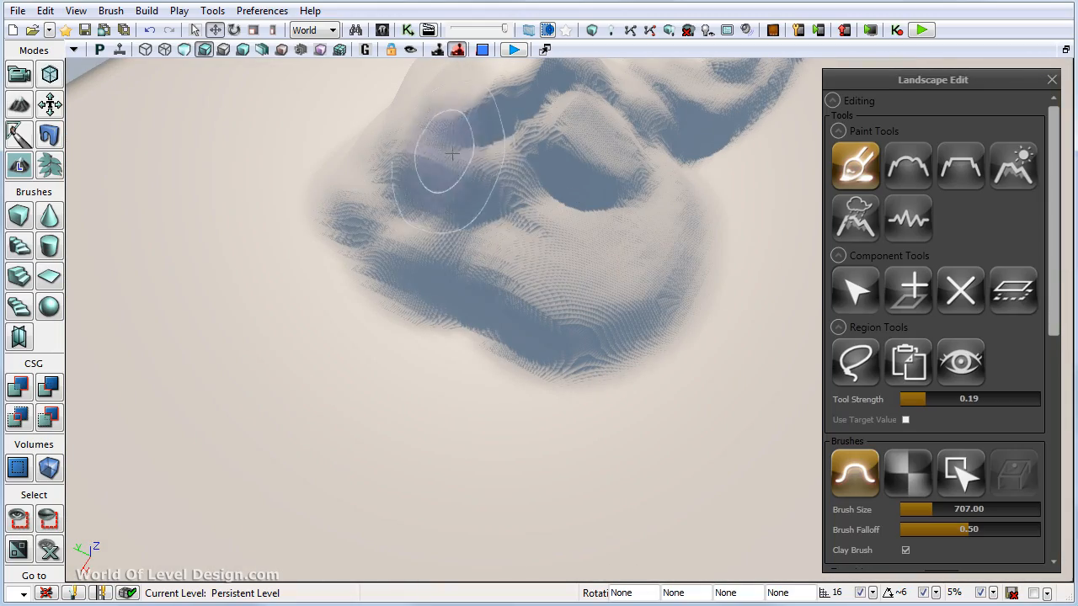
pyautogui.moveTo(445, 160)
pyautogui.keyDown('ctrl'); pyautogui.mouseDown()
pyautogui.moveTo(433, 294)
pyautogui.moveTo(437, 203)
pyautogui.moveTo(421, 204)
pyautogui.mouseUp(); pyautogui.keyUp('ctrl')
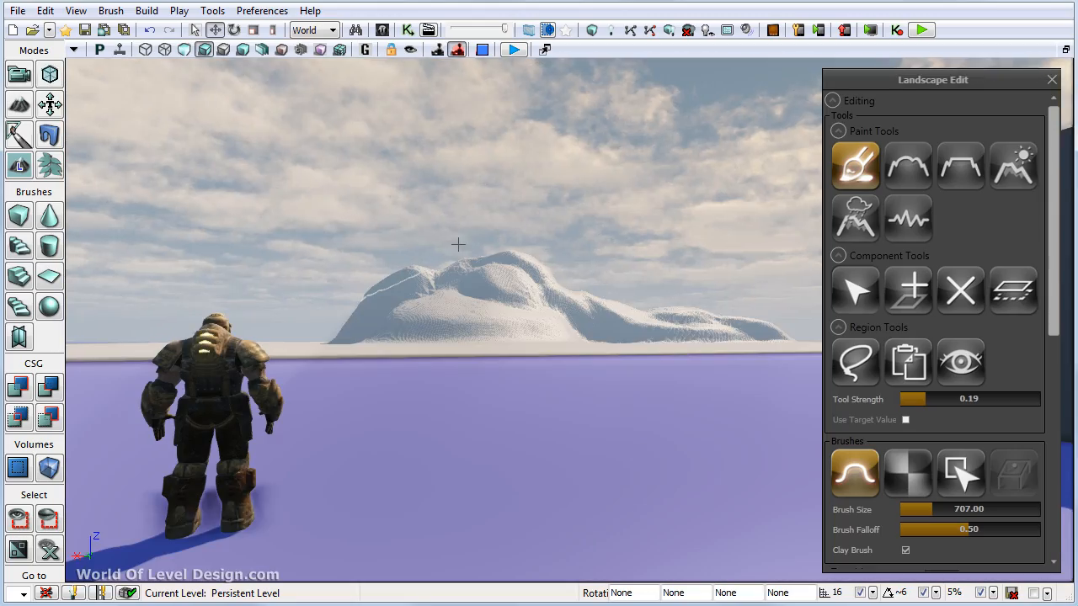
# - Reduce the brush size to 442 and sculpt finer ridges on the mountain's peak and near face, judging them from behind the character
pyautogui.moveTo(445, 240); pyautogui.dragTo(441, 284, button='right')
pyautogui.press('[')
pyautogui.press('[')
pyautogui.press('[')
pyautogui.press('[')
pyautogui.press('[')
pyautogui.press('[')
pyautogui.press('[')
pyautogui.press('[')
pyautogui.press('[')
pyautogui.moveTo(470, 306)
pyautogui.keyDown('ctrl'); pyautogui.mouseDown()
pyautogui.moveTo(508, 307)
pyautogui.moveTo(457, 343)
pyautogui.moveTo(421, 346)
pyautogui.mouseUp(); pyautogui.keyUp('ctrl')
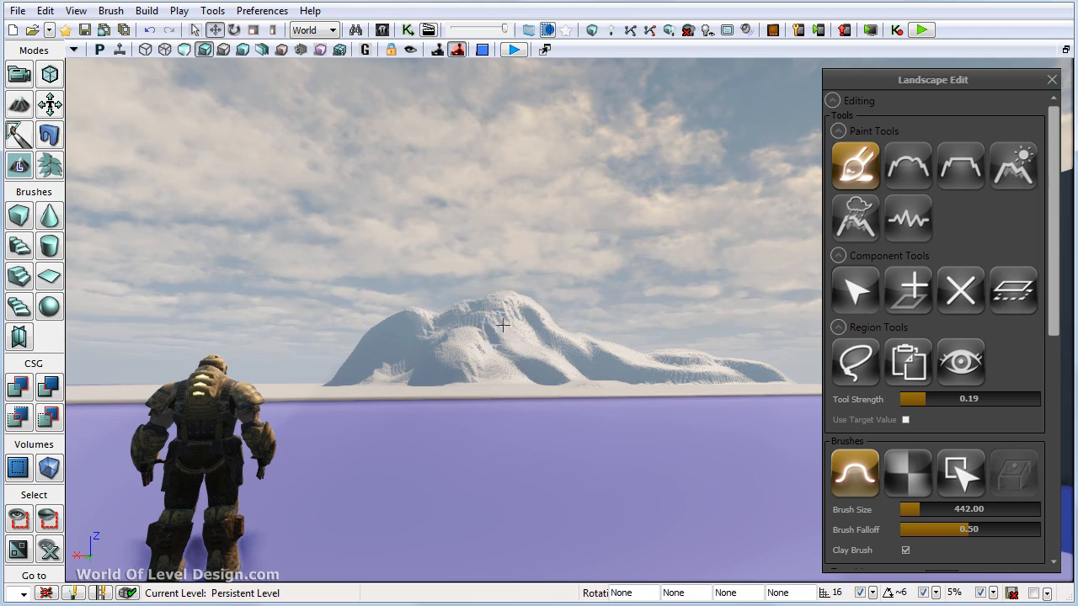
pyautogui.moveTo(574, 268); pyautogui.dragTo(561, 399, button='right')
# - Set the camera to Fast Camera Speed and sculpt a narrow ridge running down from the mountain onto the flat ground
pyautogui.click(483, 49)
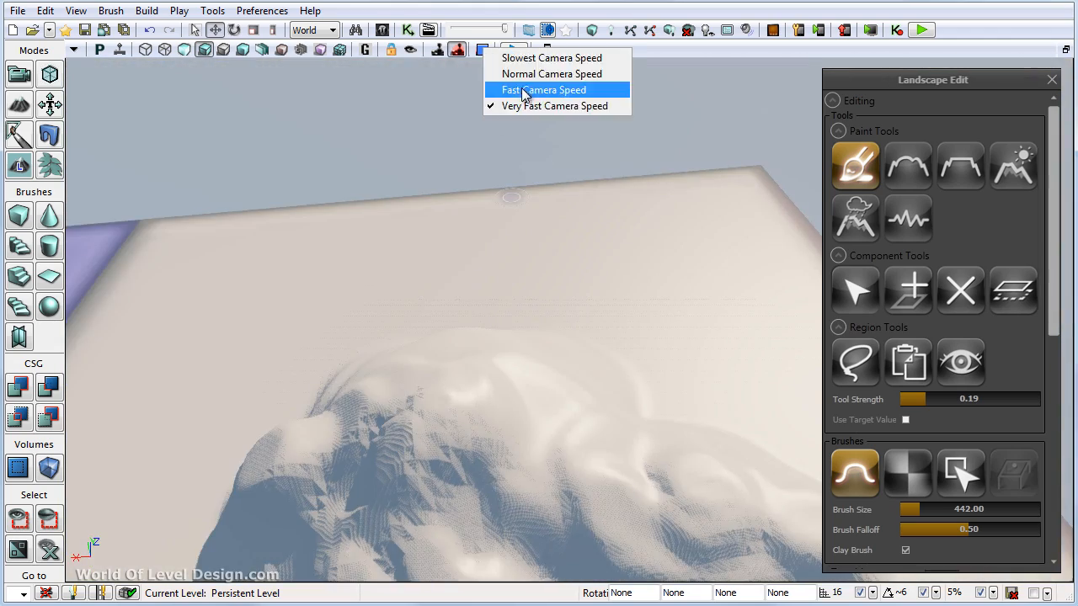
pyautogui.click(524, 91)
pyautogui.moveTo(509, 156); pyautogui.dragTo(524, 272, button='right')
pyautogui.keyDown('ctrl'); pyautogui.moveTo(566, 211); pyautogui.dragTo(627, 404); pyautogui.keyUp('ctrl')
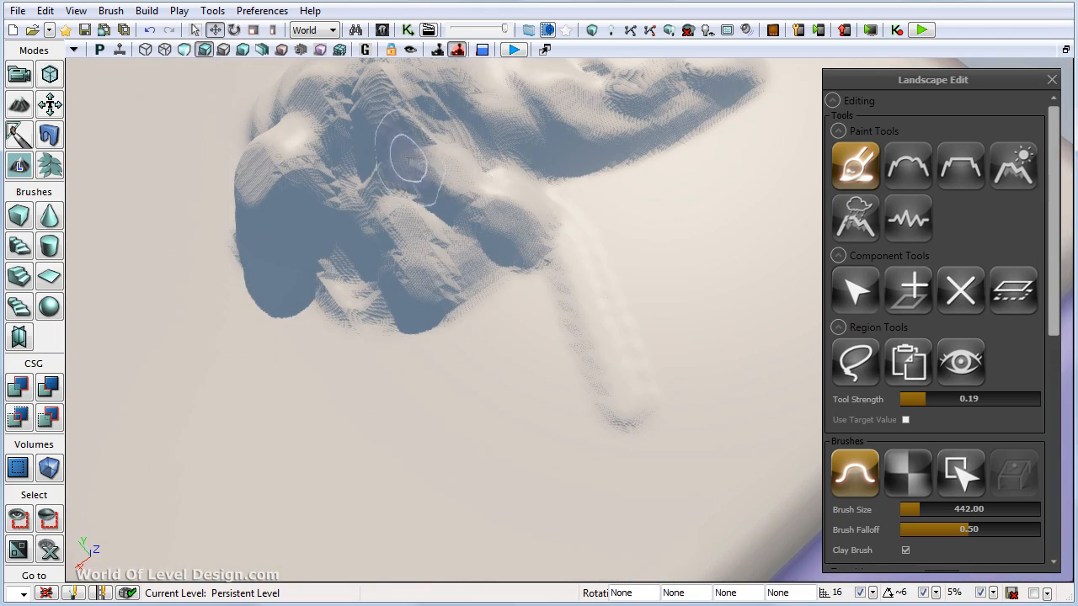
pyautogui.moveTo(410, 160); pyautogui.dragTo(449, 224, button='right')
# - Leave landscape editing, move the character and cube together onto the beige ground nearer the mountain, and deselect them
pyautogui.click(24, 80)
pyautogui.moveTo(489, 295); pyautogui.dragTo(472, 392, button='right')
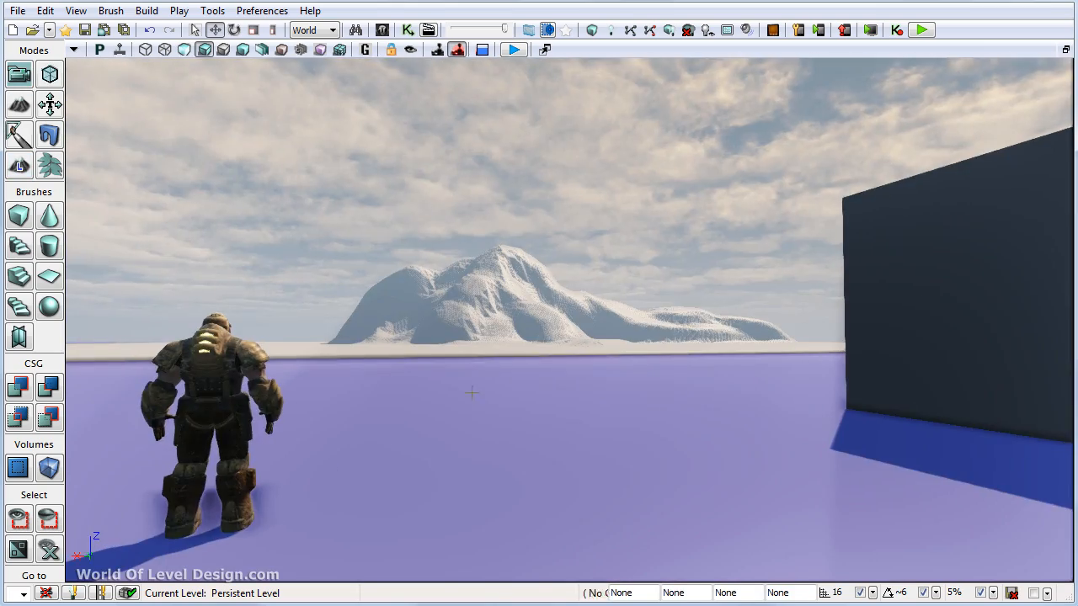
pyautogui.click(211, 405)
pyautogui.keyDown('ctrl'); pyautogui.click(951, 303); pyautogui.keyUp('ctrl')
pyautogui.moveTo(590, 337); pyautogui.dragTo(763, 368, button='right')
pyautogui.keyDown('shift'); pyautogui.moveTo(524, 284); pyautogui.dragTo(618, 295); pyautogui.keyUp('shift')
pyautogui.moveTo(618, 296); pyautogui.dragTo(399, 256, button='right')
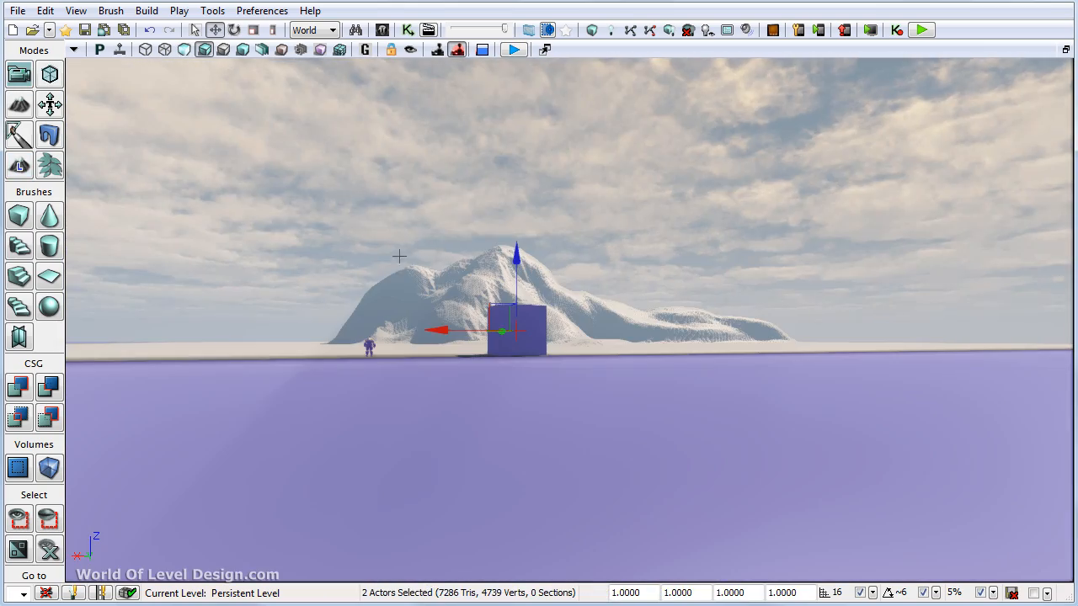
pyautogui.click(532, 66)
pyautogui.moveTo(515, 295); pyautogui.dragTo(510, 338, button='right')
pyautogui.moveTo(502, 342)
pyautogui.mouseDown()
pyautogui.moveTo(484, 337)
pyautogui.moveTo(489, 318)
pyautogui.moveTo(503, 331)
pyautogui.mouseUp()
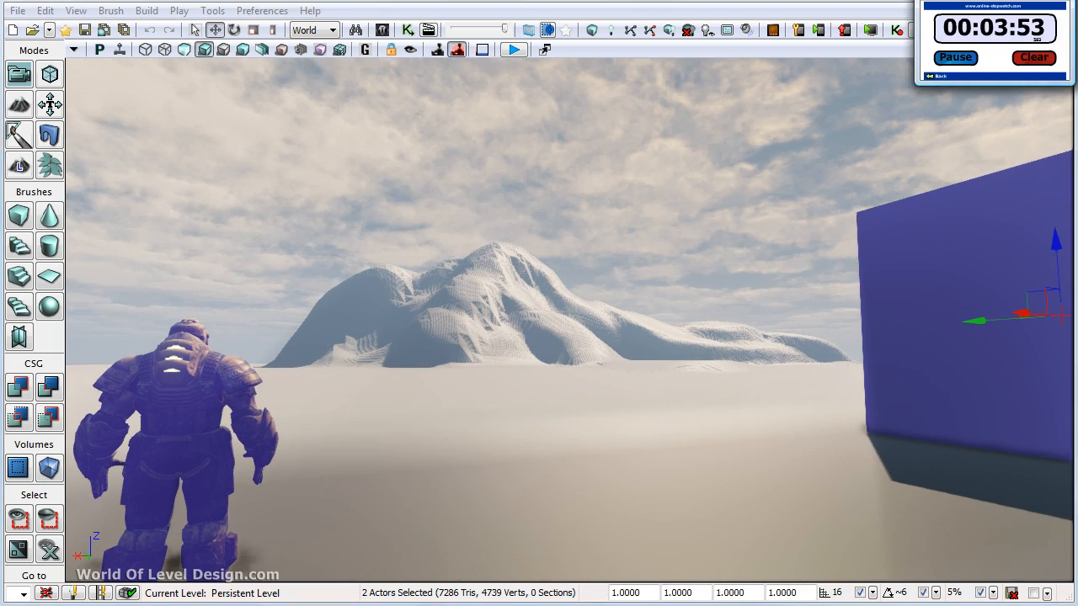
pyautogui.click(137, 320)
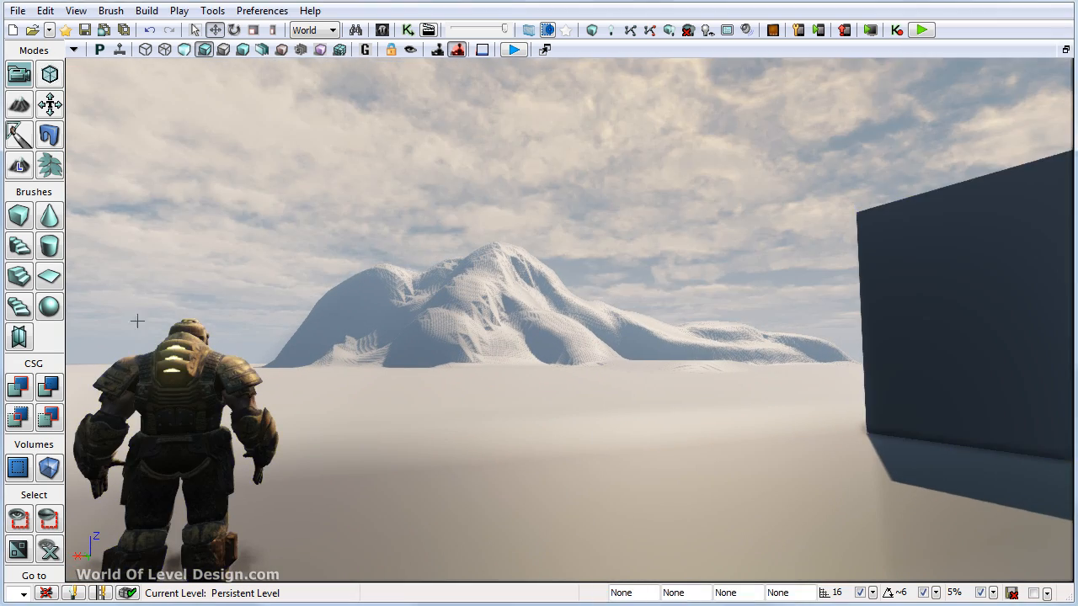
# - Return to Landscape Mode, set the brush size to 324 and raise and reshape the mountain's main peak and upper ridges
pyautogui.click(20, 166)
pyautogui.moveTo(718, 340)
pyautogui.mouseDown()
pyautogui.moveTo(717, 362)
pyautogui.moveTo(716, 324)
pyautogui.mouseUp()
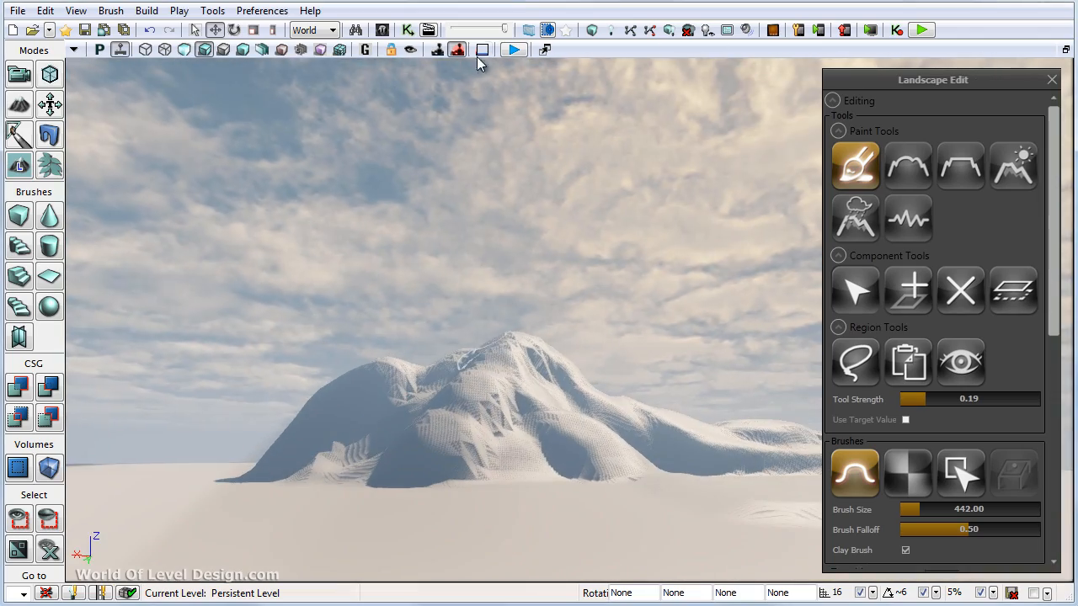
pyautogui.click(481, 51)
pyautogui.moveTo(461, 370)
pyautogui.mouseDown()
pyautogui.moveTo(460, 451)
pyautogui.moveTo(483, 220)
pyautogui.mouseUp()
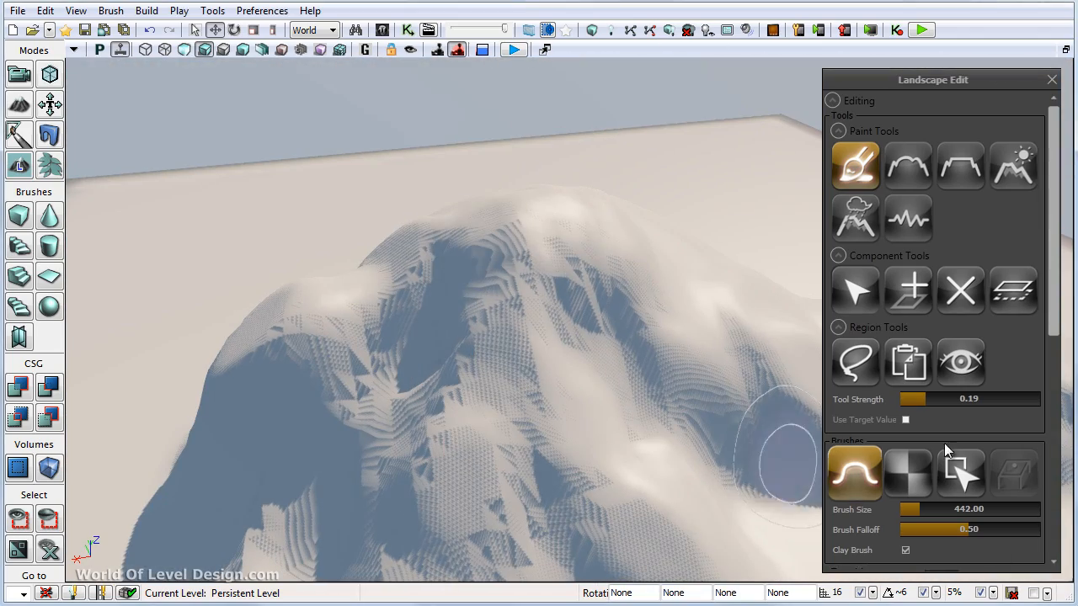
pyautogui.moveTo(935, 509); pyautogui.dragTo(917, 509)
pyautogui.moveTo(469, 440)
pyautogui.mouseDown()
pyautogui.moveTo(500, 328)
pyautogui.moveTo(604, 320)
pyautogui.moveTo(482, 250)
pyautogui.mouseUp()
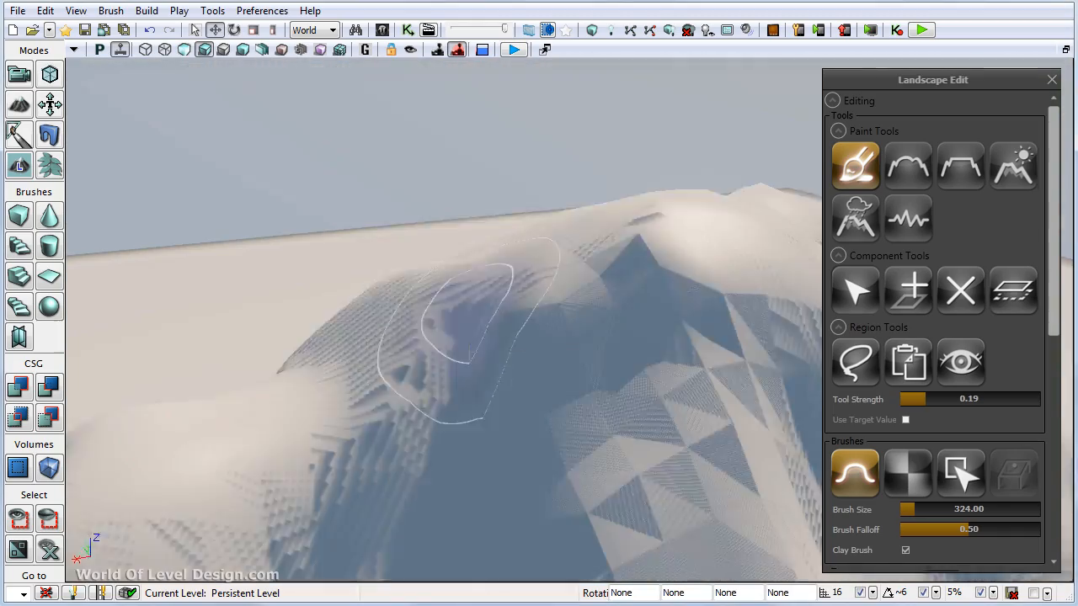
pyautogui.moveTo(495, 290)
pyautogui.mouseDown(button='right')
pyautogui.moveTo(474, 241)
pyautogui.moveTo(455, 311)
pyautogui.moveTo(498, 376)
pyautogui.moveTo(543, 318)
pyautogui.mouseUp(button='right')
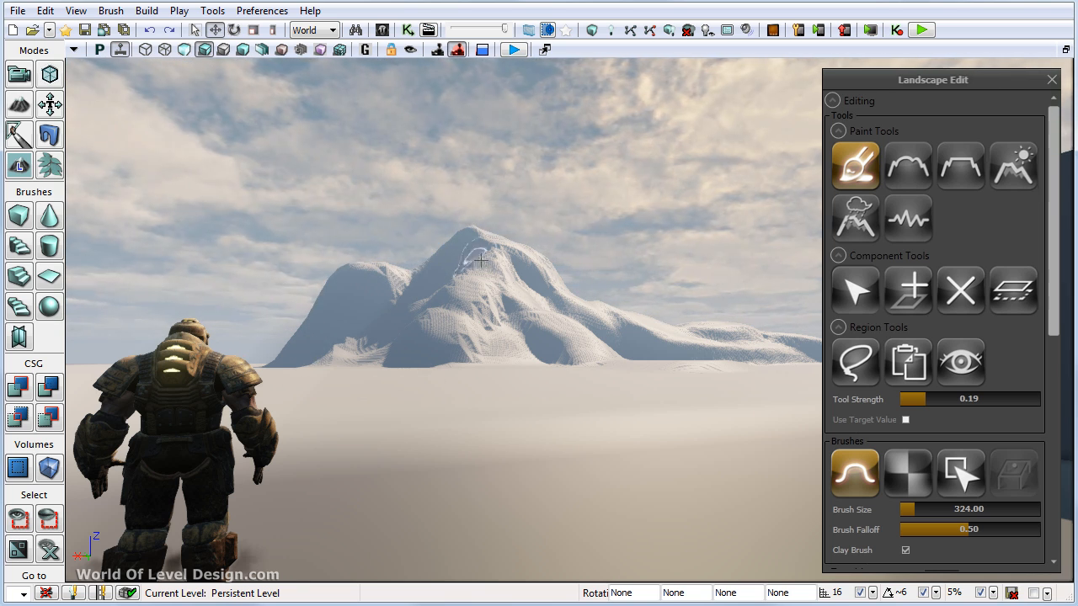
pyautogui.moveTo(481, 260)
pyautogui.keyDown('ctrl'); pyautogui.mouseDown()
pyautogui.moveTo(478, 338)
pyautogui.moveTo(450, 291)
pyautogui.moveTo(403, 355)
pyautogui.moveTo(511, 331)
pyautogui.mouseUp(); pyautogui.keyUp('ctrl')
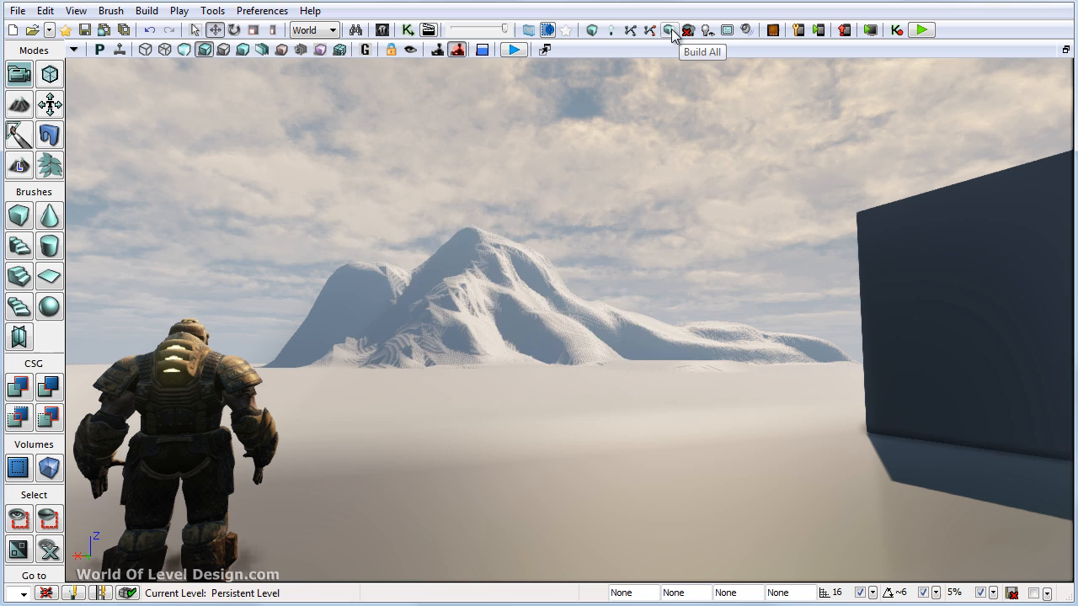
# - Check the Layers browser, and view the mountain in Detail Lighting mode
pyautogui.click(672, 32)
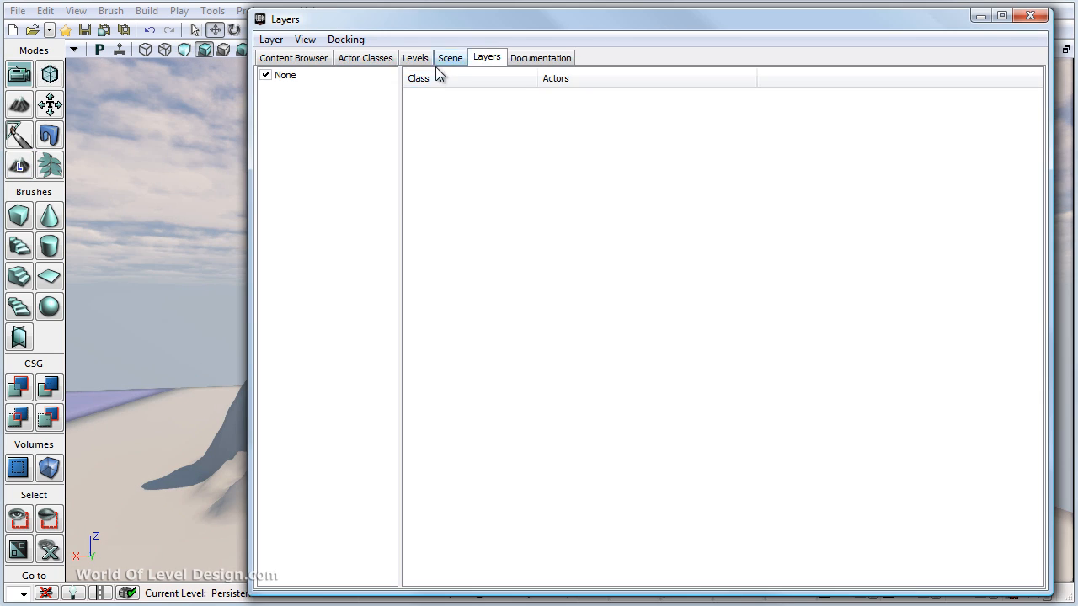
pyautogui.click(270, 39)
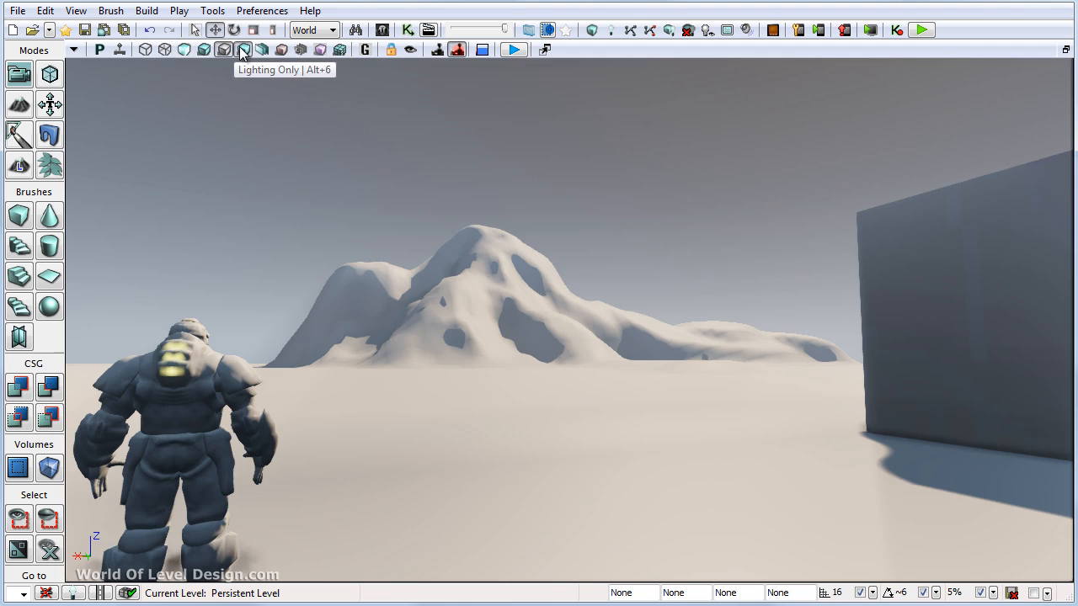
pyautogui.click(242, 52)
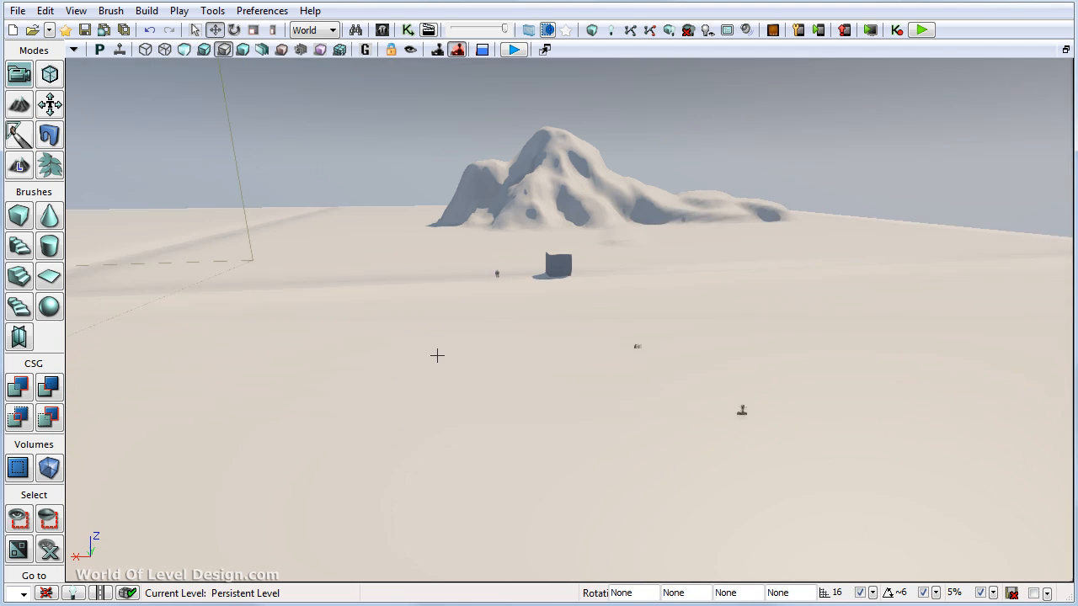
# - Enlarge the dominant directional light's icon, rotate the light to illuminate the mountain's near face, and build the lighting
pyautogui.click(622, 340)
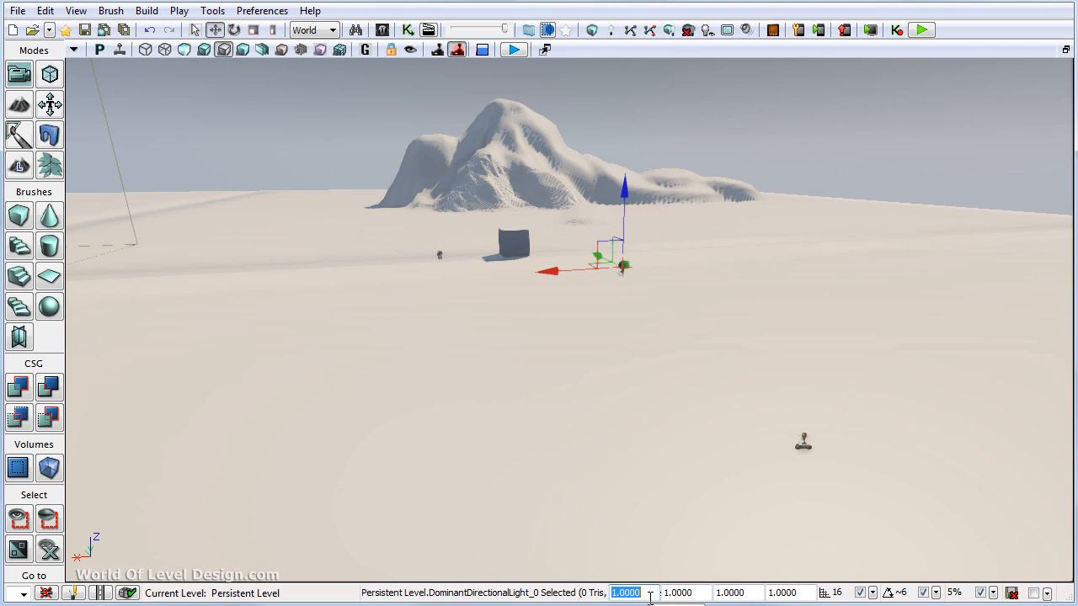
pyautogui.press('space')
pyautogui.moveTo(606, 228)
pyautogui.mouseDown()
pyautogui.moveTo(850, 96)
pyautogui.moveTo(707, 128)
pyautogui.moveTo(943, 54)
pyautogui.moveTo(893, 84)
pyautogui.mouseUp()
pyautogui.moveTo(581, 349)
pyautogui.mouseDown(button='right')
pyautogui.moveTo(573, 255)
pyautogui.moveTo(559, 351)
pyautogui.moveTo(566, 337)
pyautogui.mouseUp(button='right')
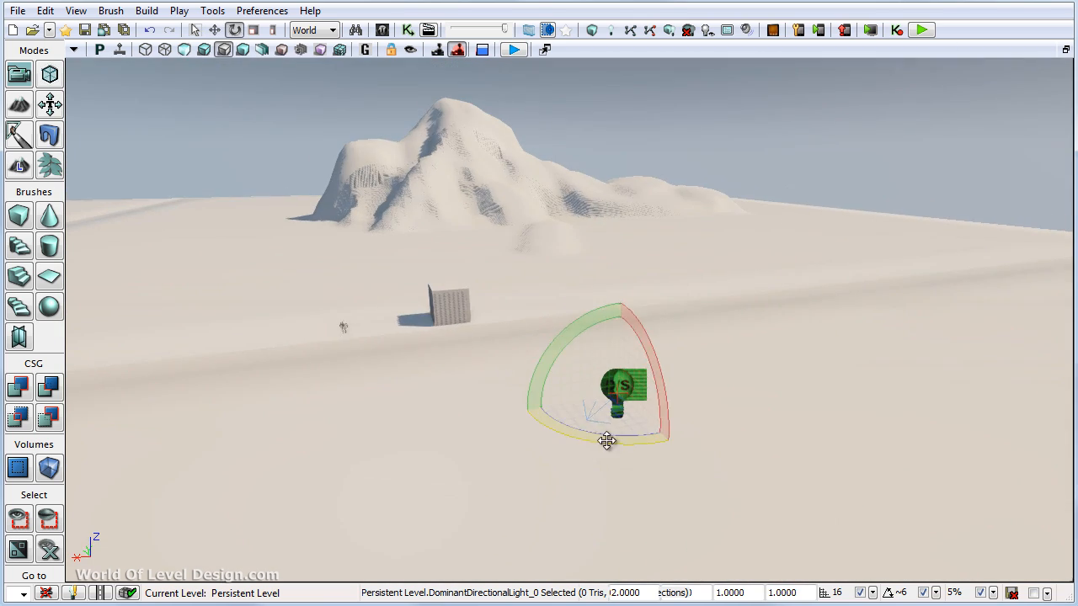
pyautogui.moveTo(607, 440); pyautogui.dragTo(679, 390)
pyautogui.click(708, 30)
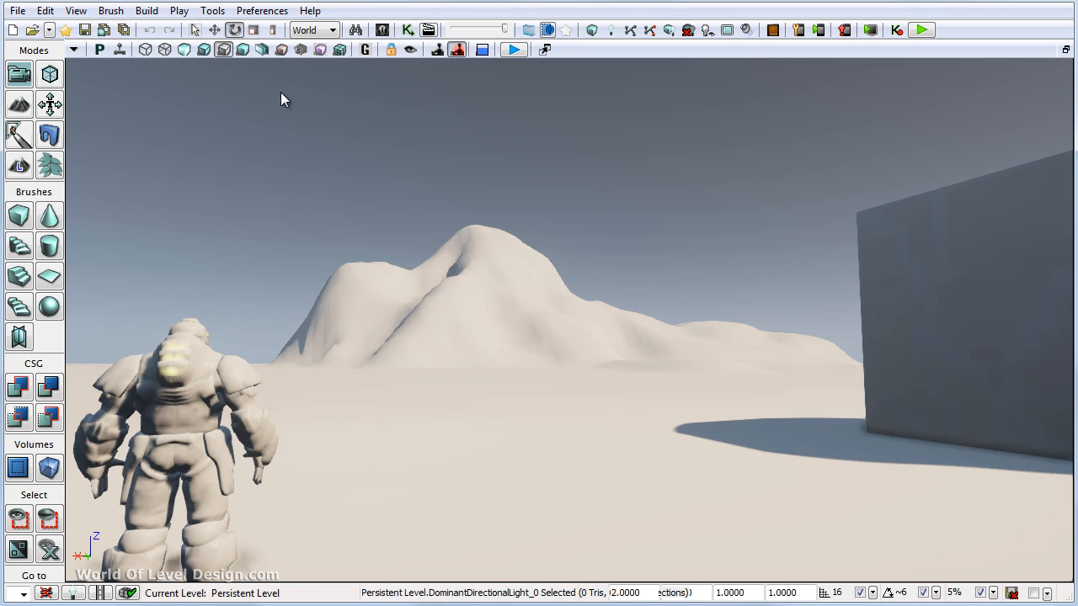
# - Compare the viewport lighting modes and switch to the lit lightmap density view with its grid overlay
pyautogui.click(203, 50)
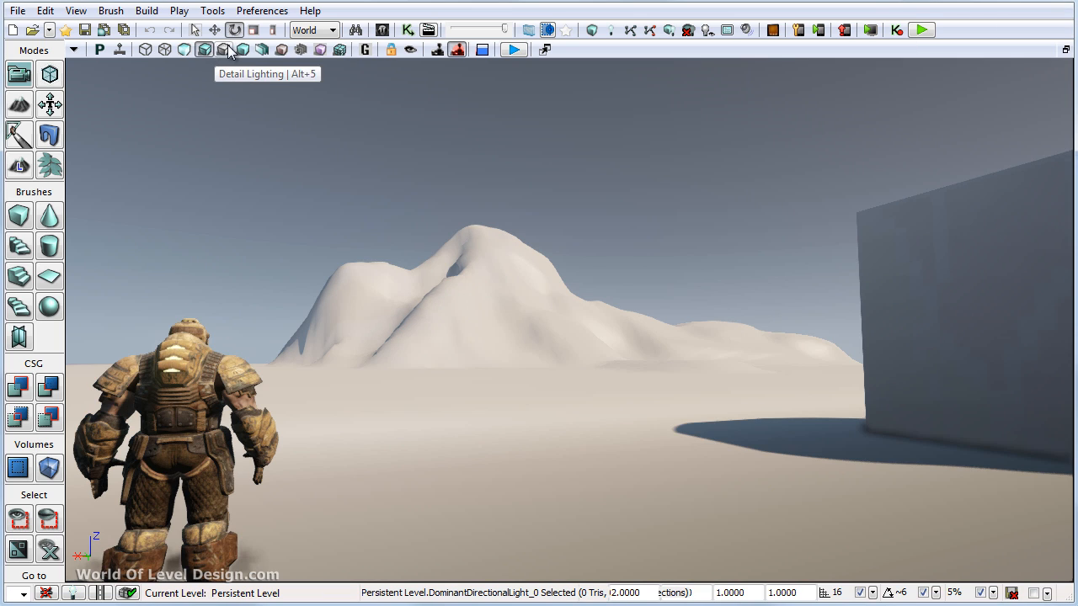
pyautogui.click(223, 50)
pyautogui.click(243, 50)
pyautogui.click(339, 49)
pyautogui.moveTo(517, 230)
pyautogui.mouseDown(button='right')
pyautogui.moveTo(385, 291)
pyautogui.moveTo(287, 305)
pyautogui.mouseUp(button='right')
# - Return to Landscape Mode, reduce the brush size to 211 and sculpt small details on the mountain's peak and near slopes
pyautogui.click(19, 166)
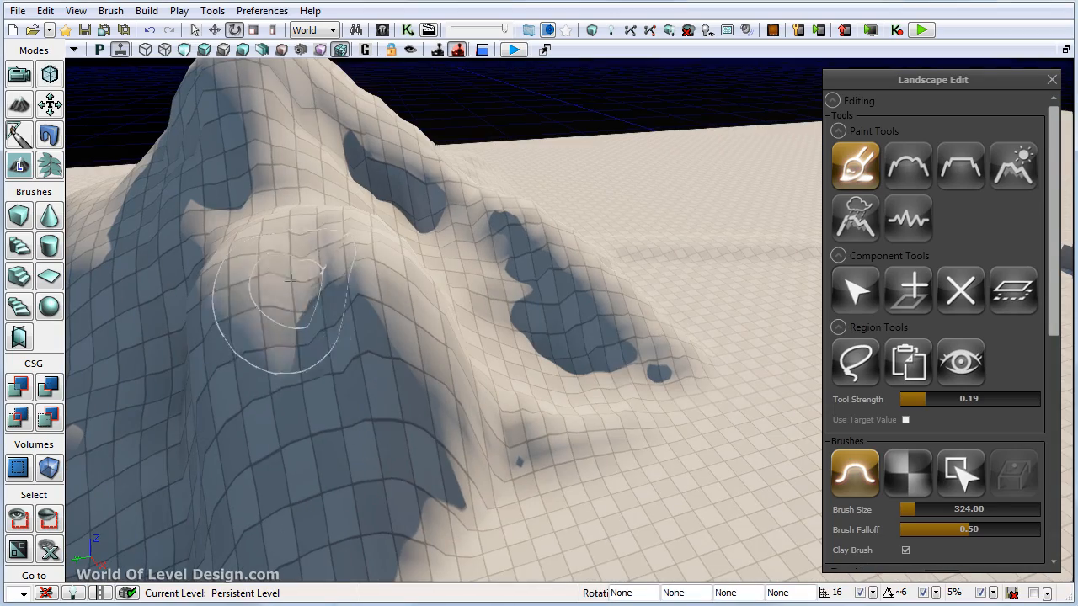
pyautogui.press('[')
pyautogui.press('[')
pyautogui.press('[')
pyautogui.press('[')
pyautogui.press('[')
pyautogui.press('[')
pyautogui.press('[')
pyautogui.press('[')
pyautogui.keyDown('ctrl'); pyautogui.moveTo(305, 271); pyautogui.dragTo(362, 294); pyautogui.keyUp('ctrl')
pyautogui.moveTo(363, 295); pyautogui.dragTo(396, 253, button='right')
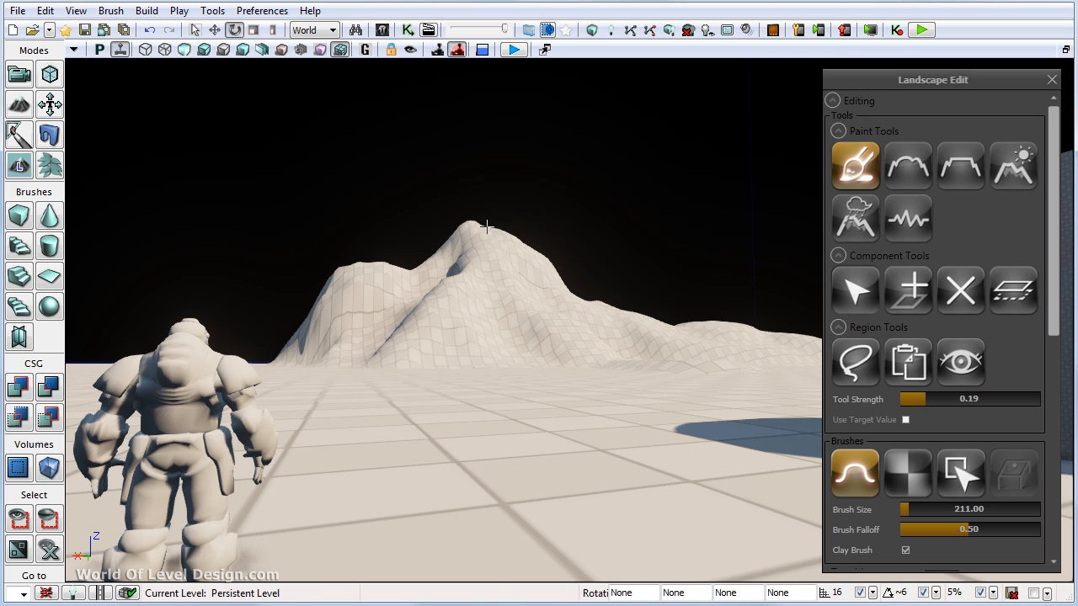
pyautogui.moveTo(493, 226); pyautogui.dragTo(511, 200, button='middle')
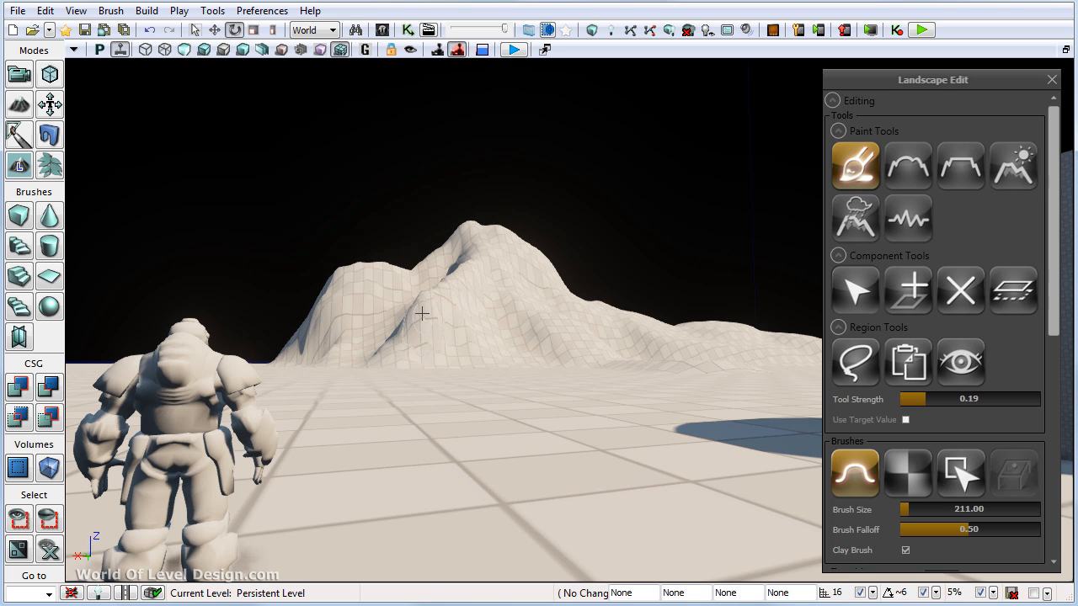
pyautogui.moveTo(496, 319); pyautogui.dragTo(520, 351, button='right')
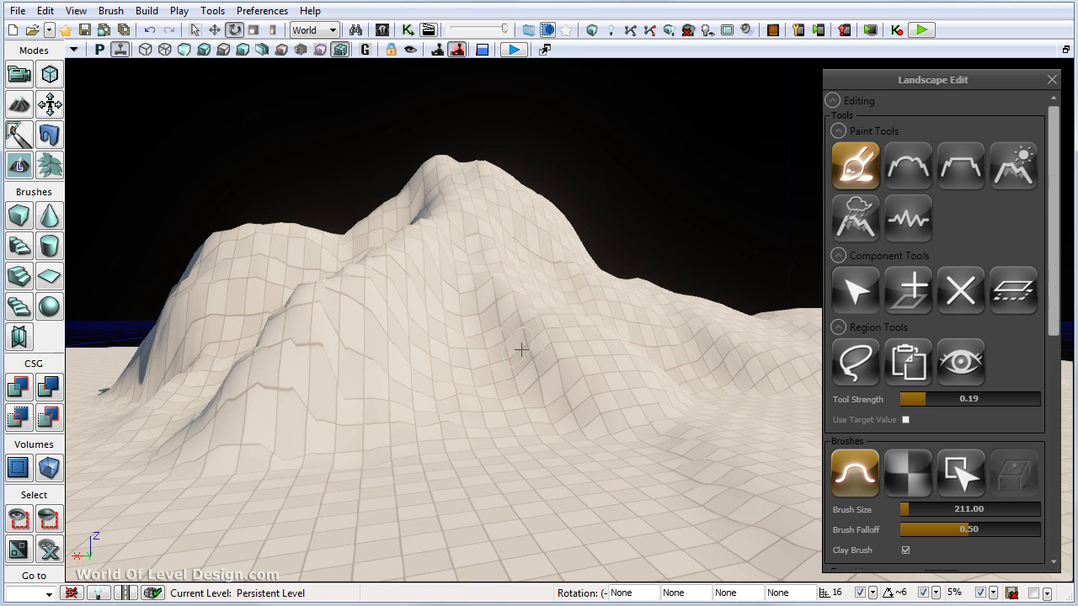
pyautogui.moveTo(580, 385); pyautogui.dragTo(616, 406, button='right')
# - Increase the brush size to 255 and sculpt the mountain's front ridges and gullies
pyautogui.press(']')
pyautogui.press(']')
pyautogui.press(']')
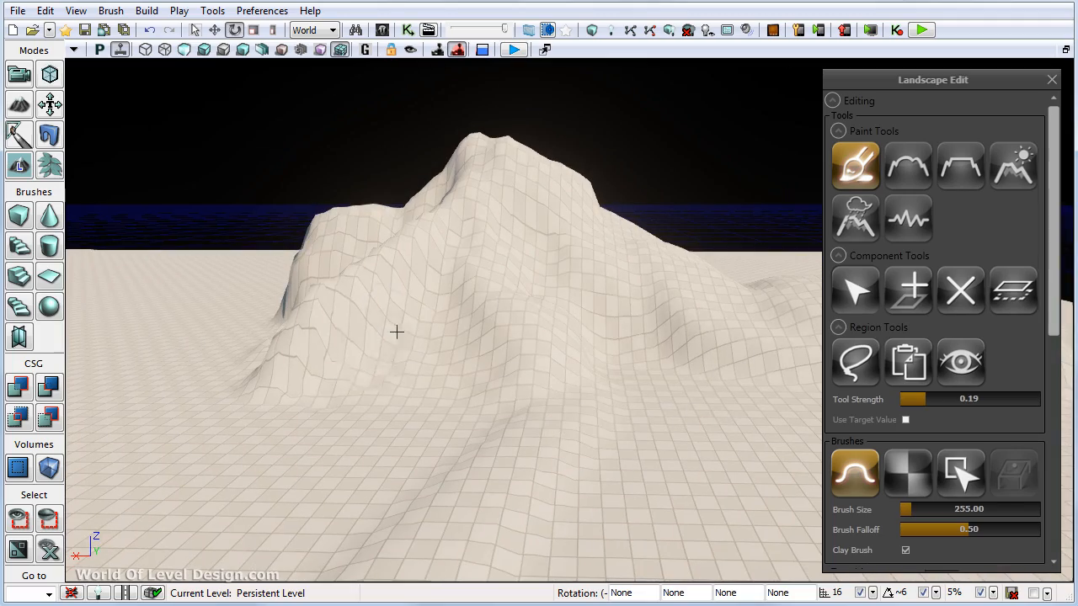
pyautogui.moveTo(397, 332); pyautogui.dragTo(424, 340, button='right')
pyautogui.moveTo(424, 339); pyautogui.dragTo(462, 354)
pyautogui.moveTo(472, 353)
pyautogui.mouseDown(button='right')
pyautogui.moveTo(424, 392)
pyautogui.moveTo(372, 376)
pyautogui.moveTo(513, 290)
pyautogui.mouseUp(button='right')
pyautogui.moveTo(622, 262)
pyautogui.mouseDown(button='right')
pyautogui.moveTo(628, 237)
pyautogui.moveTo(662, 271)
pyautogui.moveTo(389, 304)
pyautogui.mouseUp(button='right')
pyautogui.moveTo(392, 343)
pyautogui.mouseDown(button='right')
pyautogui.moveTo(308, 180)
pyautogui.moveTo(426, 245)
pyautogui.moveTo(421, 219)
pyautogui.moveTo(467, 277)
pyautogui.moveTo(447, 236)
pyautogui.moveTo(427, 239)
pyautogui.mouseUp(button='right')
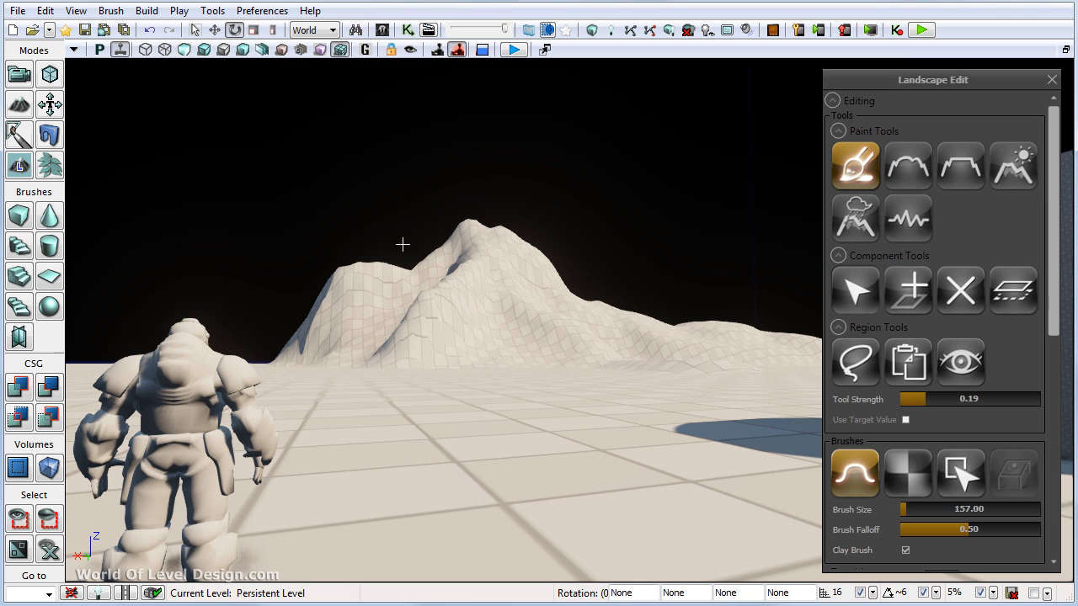
# - Refine the mountain's slopes and trailing ridge with brush sizes 300 and 405, using the mountain photo as reference
pyautogui.moveTo(524, 256)
pyautogui.mouseDown(button='right')
pyautogui.moveTo(469, 307)
pyautogui.moveTo(519, 300)
pyautogui.moveTo(519, 243)
pyautogui.moveTo(447, 217)
pyautogui.mouseUp(button='right')
pyautogui.press(']')
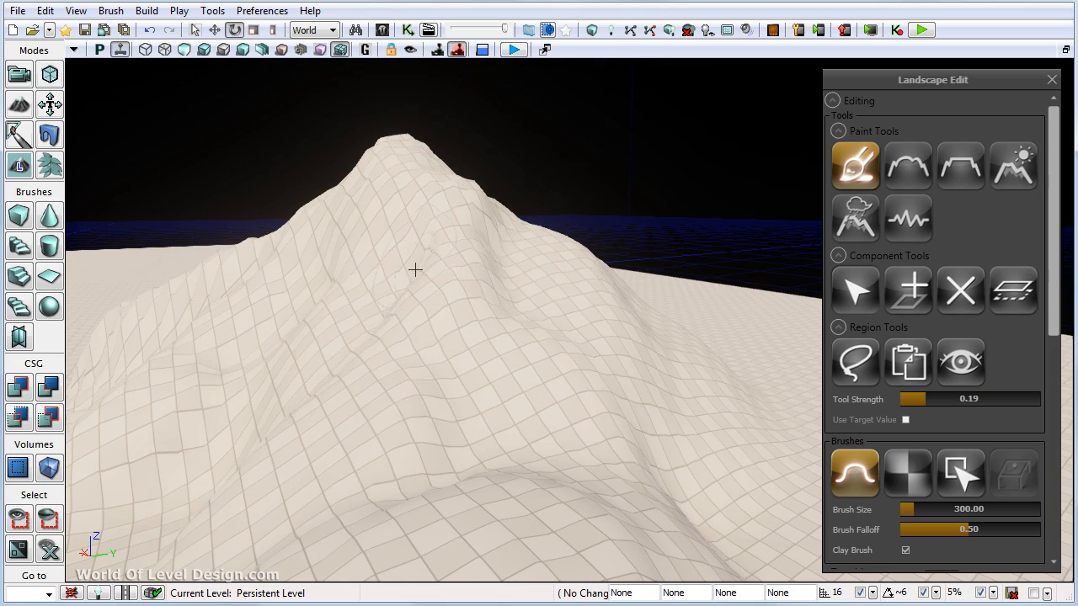
pyautogui.moveTo(602, 333); pyautogui.dragTo(553, 390, button='right')
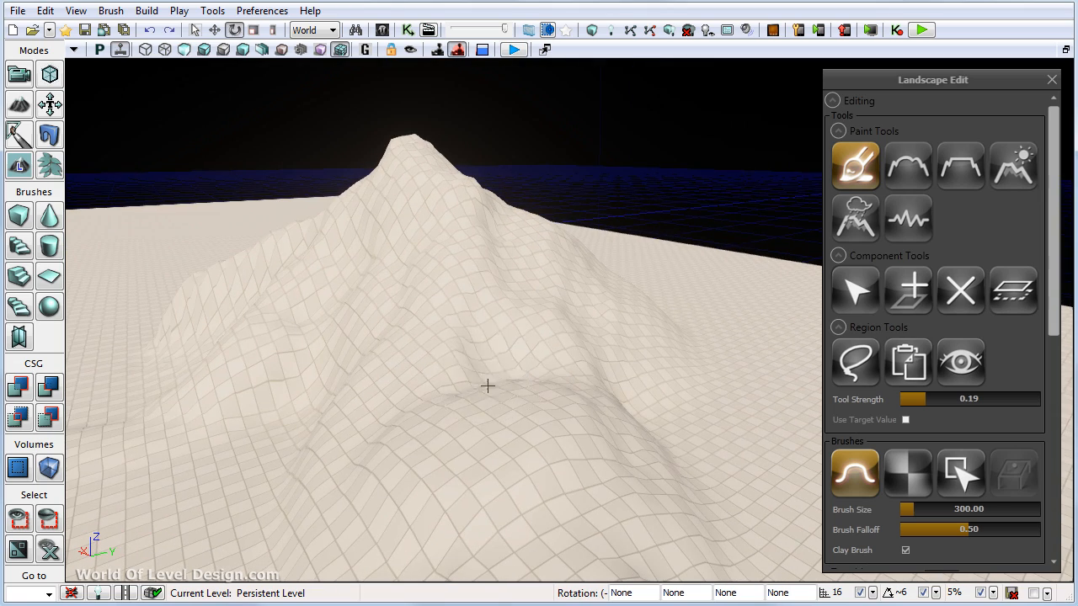
pyautogui.moveTo(488, 385); pyautogui.dragTo(480, 343, button='right')
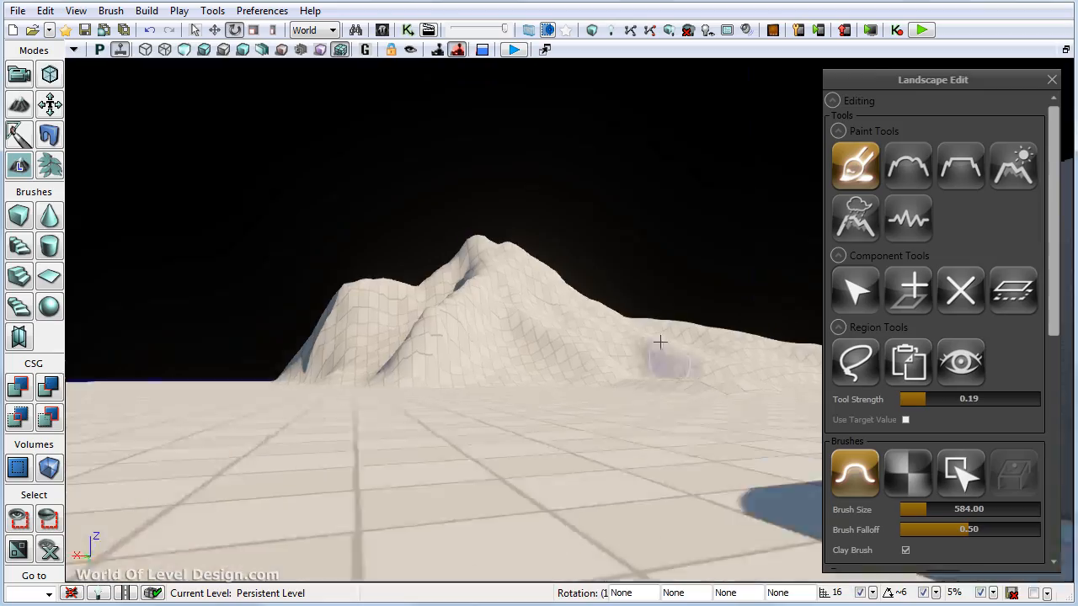
pyautogui.moveTo(655, 342); pyautogui.dragTo(642, 351, button='right')
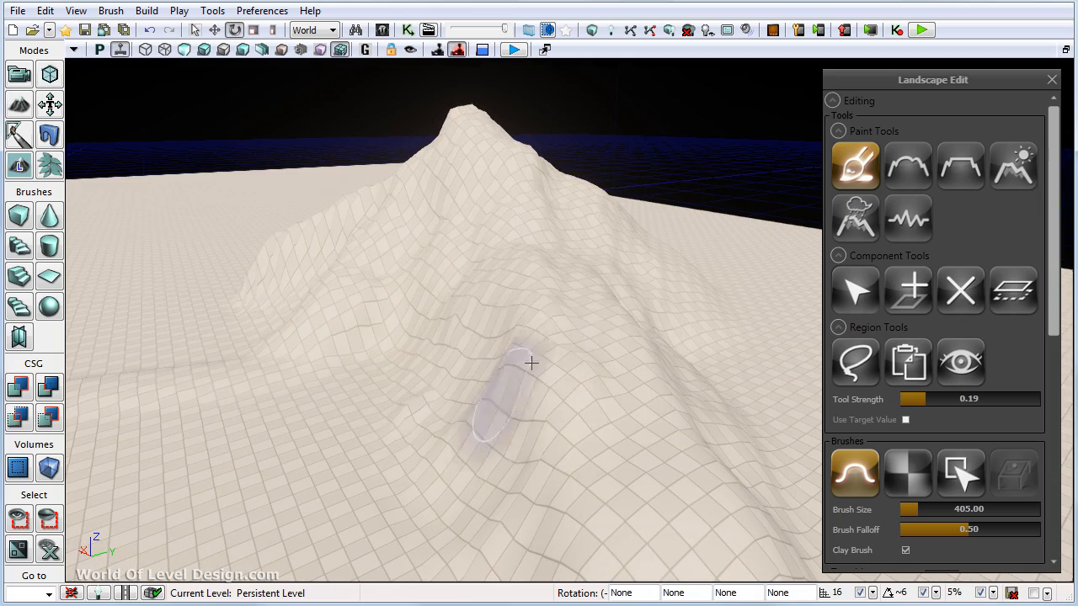
# - Sculpt the trailing ridge with brush size 405, reduce the brush size to 238 and shape the mountain's peak
pyautogui.keyDown('ctrl'); pyautogui.moveTo(532, 363); pyautogui.dragTo(517, 319); pyautogui.keyUp('ctrl')
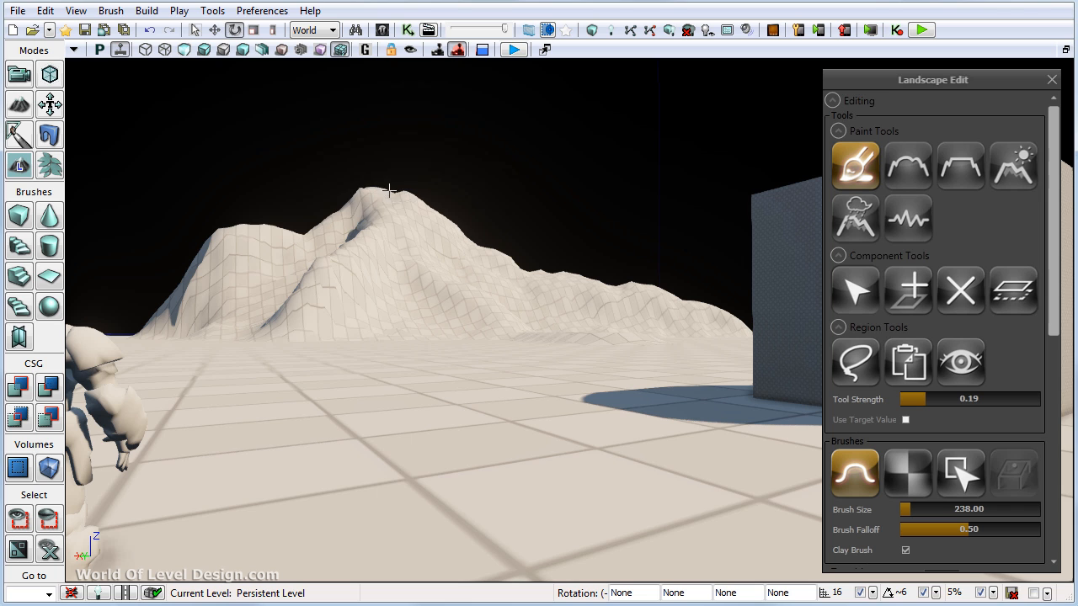
pyautogui.moveTo(385, 191); pyautogui.dragTo(444, 263, button='right')
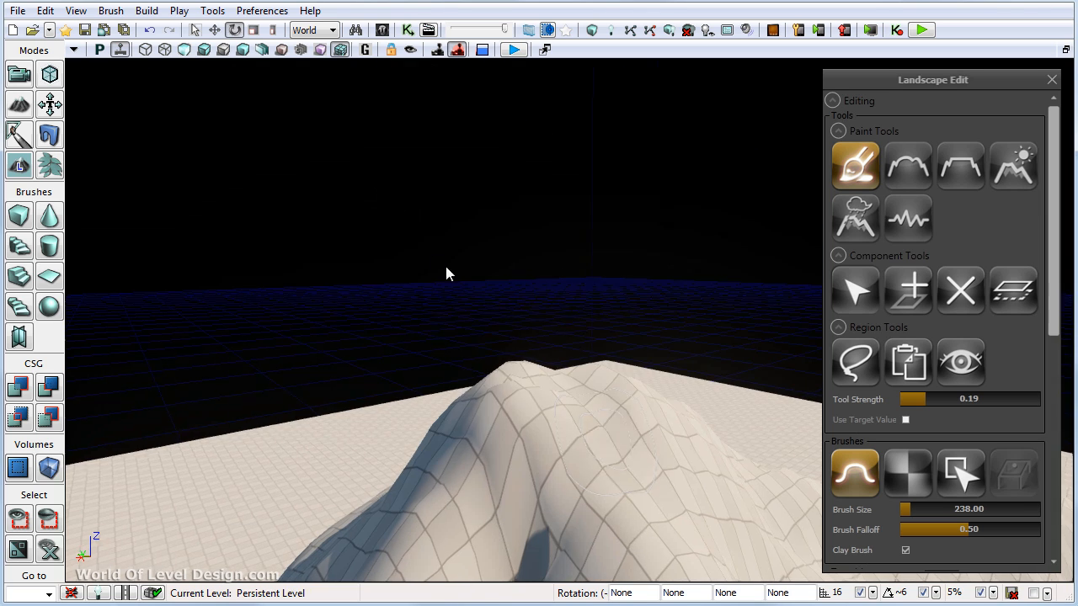
pyautogui.moveTo(537, 373); pyautogui.dragTo(493, 234, button='right')
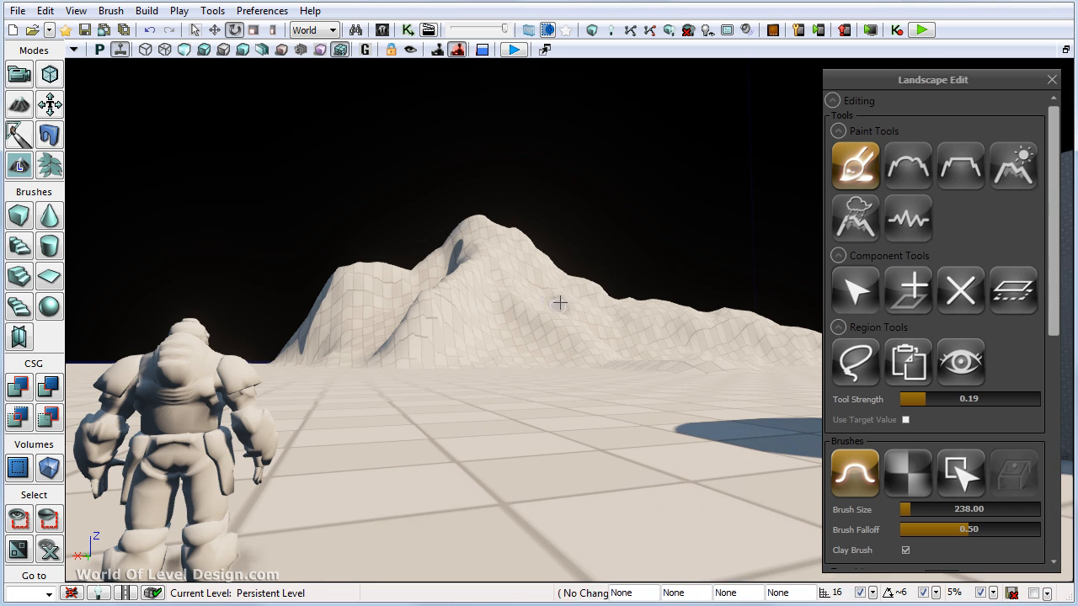
# - Examine the mountain's shape in the lit and detail lighting views
pyautogui.click(203, 50)
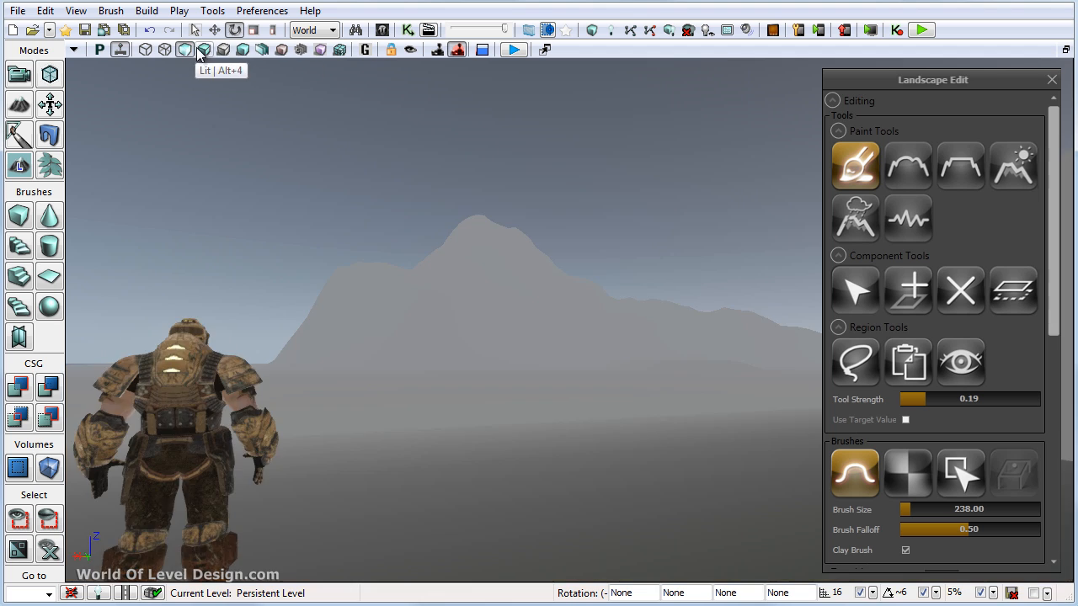
pyautogui.click(223, 50)
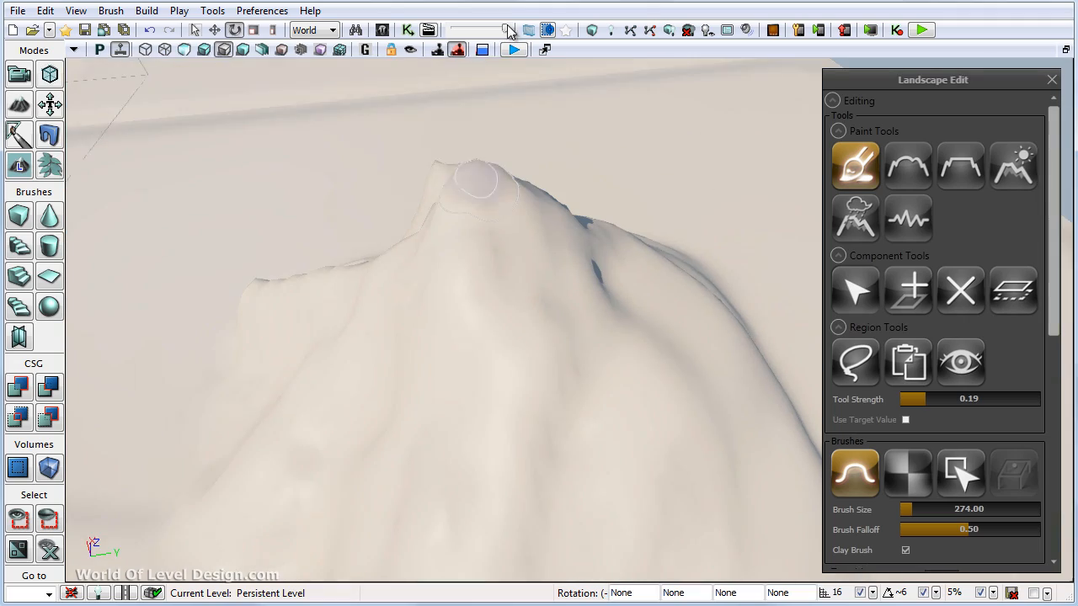
pyautogui.click(204, 49)
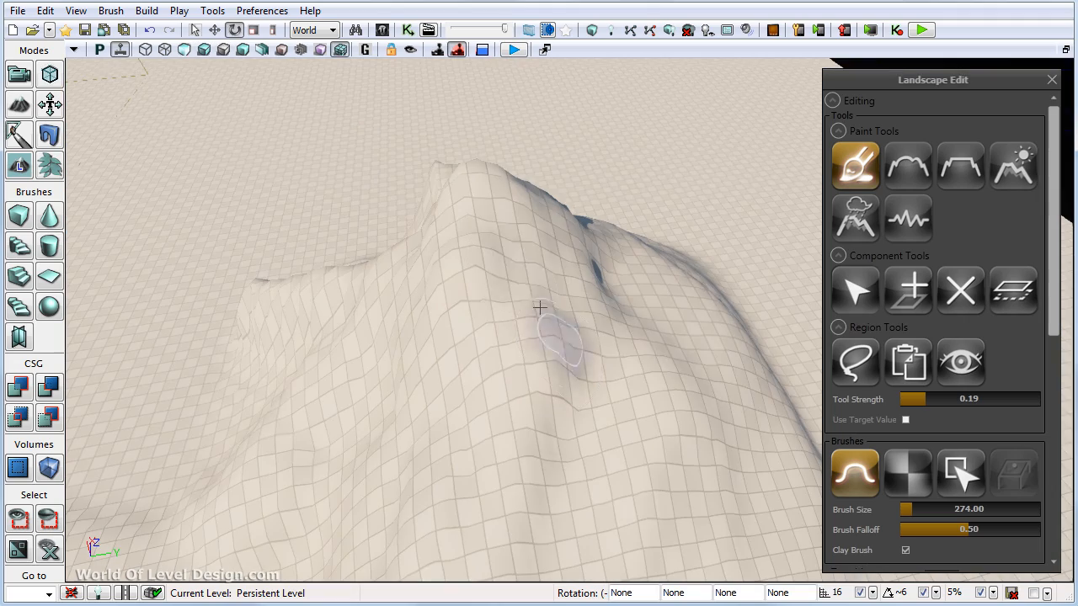
# - Sculpt the mountain's rear slope with brush size 274 and sharpen the summit with brush size 161
pyautogui.moveTo(425, 288); pyautogui.dragTo(440, 371, button='right')
pyautogui.keyDown('ctrl'); pyautogui.moveTo(441, 370); pyautogui.dragTo(421, 338); pyautogui.keyUp('ctrl')
pyautogui.moveTo(651, 386); pyautogui.dragTo(517, 331, button='right')
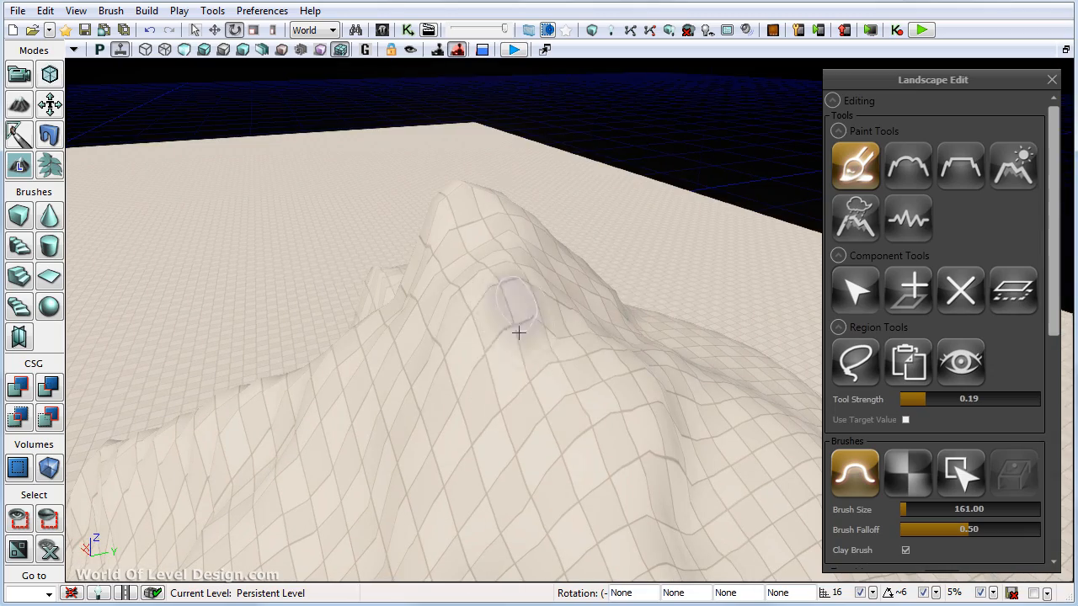
pyautogui.keyDown('ctrl'); pyautogui.moveTo(517, 331); pyautogui.dragTo(559, 319); pyautogui.keyUp('ctrl')
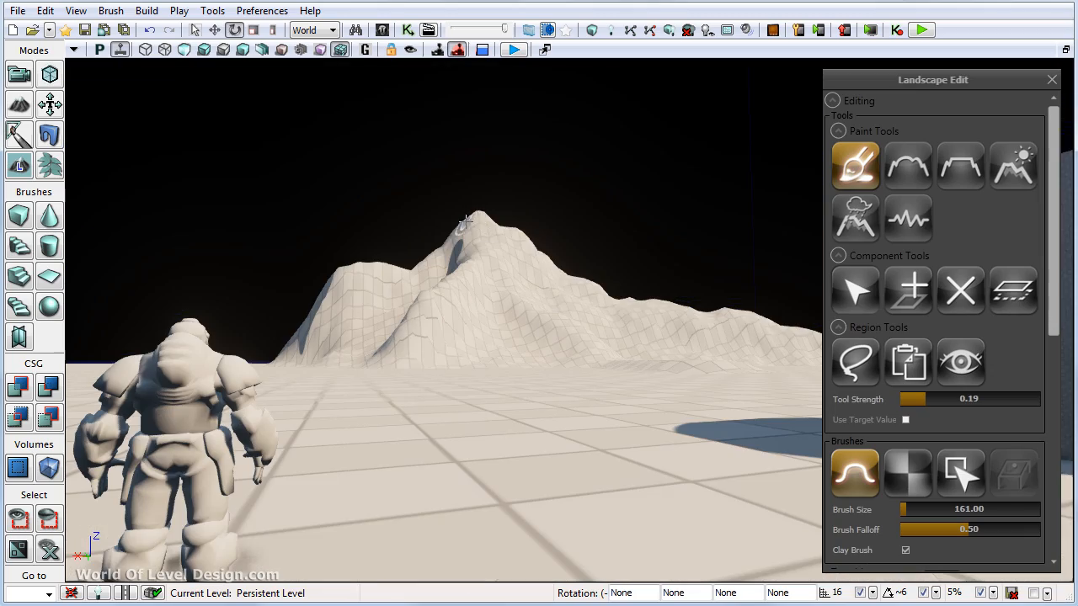
# - Refine the peak's silhouette and the saddle beside it with brush size 161
pyautogui.moveTo(466, 223)
pyautogui.mouseDown(button='right')
pyautogui.moveTo(457, 202)
pyautogui.moveTo(416, 335)
pyautogui.moveTo(505, 337)
pyautogui.mouseUp(button='right')
pyautogui.keyDown('ctrl'); pyautogui.moveTo(505, 336); pyautogui.dragTo(560, 278); pyautogui.keyUp('ctrl')
pyautogui.moveTo(560, 278)
pyautogui.mouseDown(button='right')
pyautogui.moveTo(574, 243)
pyautogui.moveTo(565, 407)
pyautogui.mouseUp(button='right')
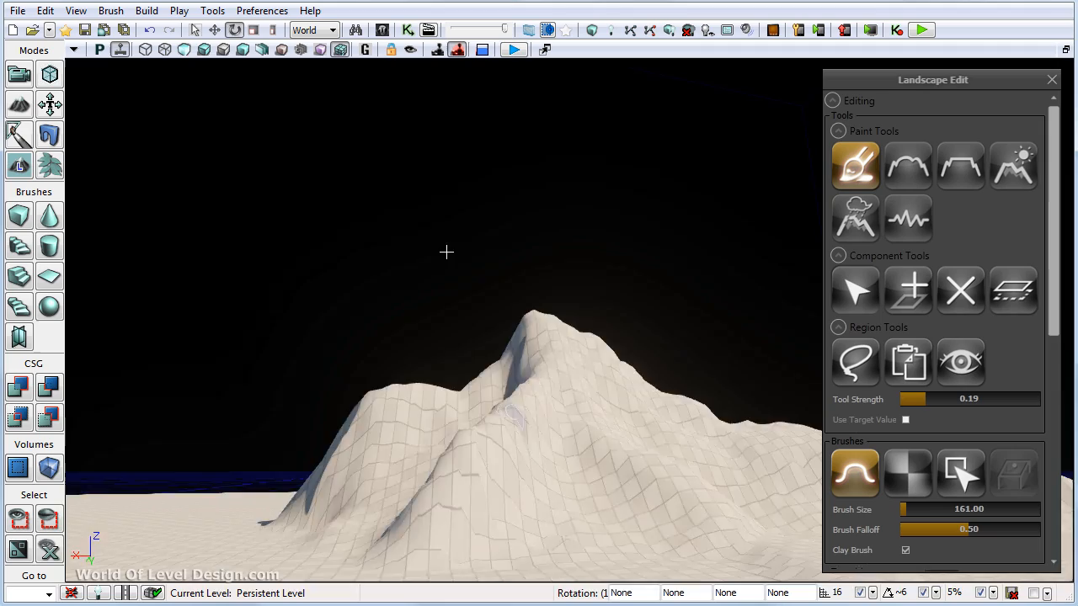
pyautogui.moveTo(447, 252); pyautogui.dragTo(497, 308, button='right')
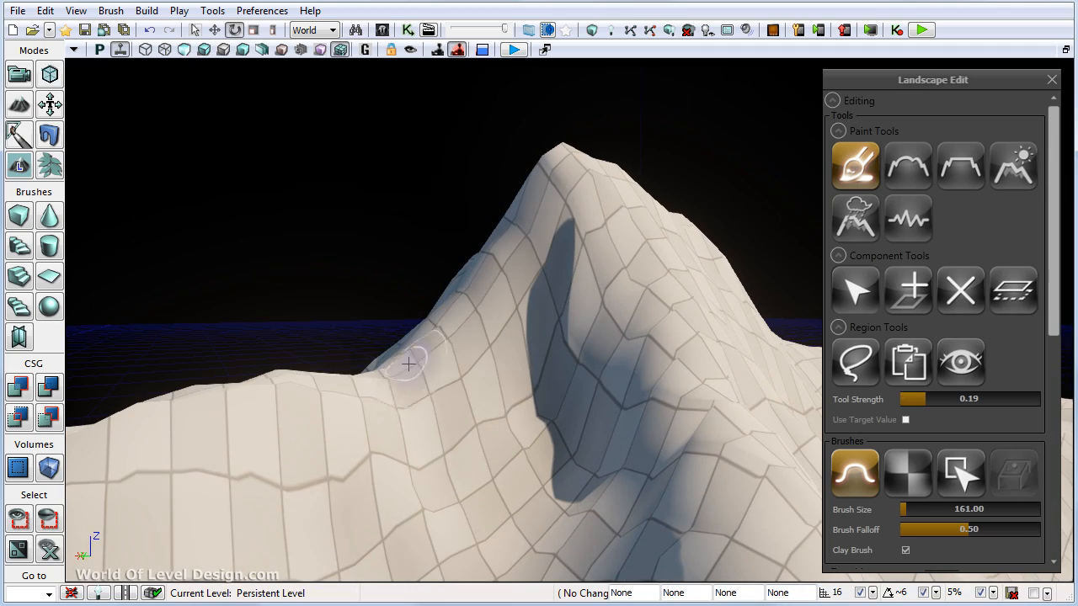
pyautogui.moveTo(450, 392); pyautogui.dragTo(367, 399, button='right')
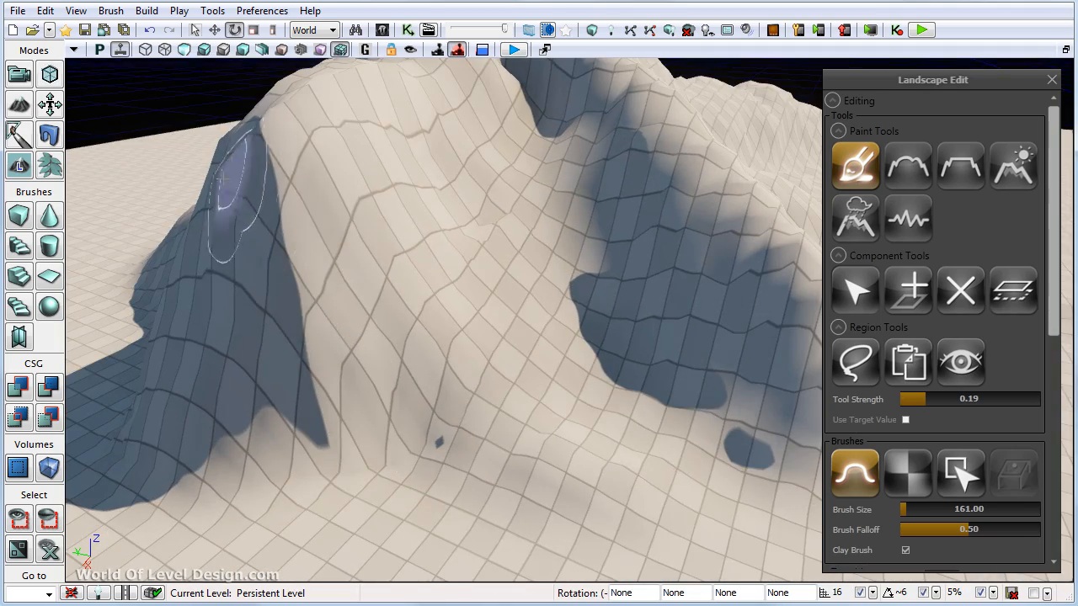
# - Shape the side shoulder and the upper ridges with brush size 161, judging the profile from behind the character
pyautogui.moveTo(233, 205); pyautogui.dragTo(542, 248, button='right')
pyautogui.keyDown('ctrl'); pyautogui.moveTo(497, 254); pyautogui.dragTo(500, 335); pyautogui.keyUp('ctrl')
pyautogui.moveTo(500, 334)
pyautogui.mouseDown(button='right')
pyautogui.moveTo(312, 277)
pyautogui.moveTo(463, 211)
pyautogui.mouseUp(button='right')
pyautogui.moveTo(712, 431)
pyautogui.mouseDown(button='right')
pyautogui.moveTo(683, 294)
pyautogui.moveTo(596, 274)
pyautogui.mouseUp(button='right')
pyautogui.moveTo(574, 223); pyautogui.dragTo(501, 290, button='right')
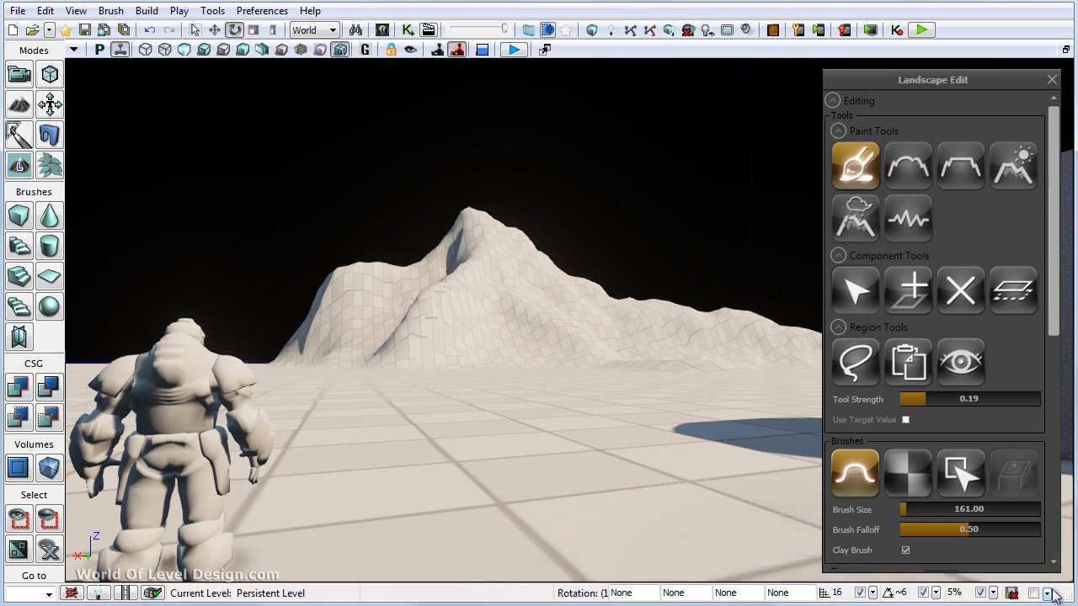
# - Erode the mountain's front foot with the Erosion tool, trying thresholds 116 and 100, tool strength 0.25 and Subtraction mode
pyautogui.click(1013, 164)
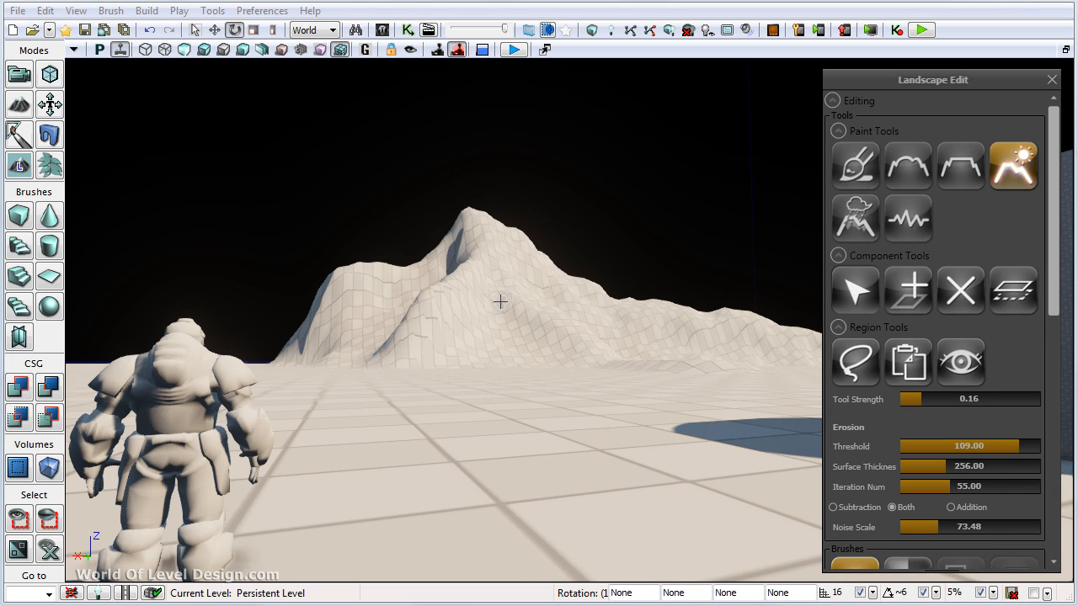
pyautogui.moveTo(500, 301); pyautogui.dragTo(607, 362, button='right')
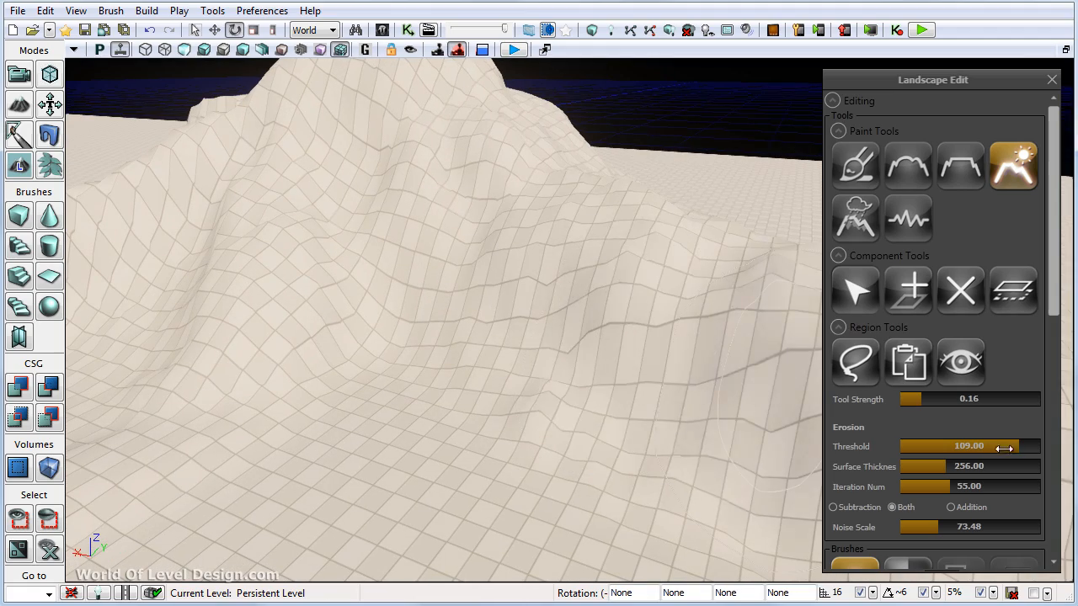
pyautogui.moveTo(1003, 446); pyautogui.dragTo(1010, 446)
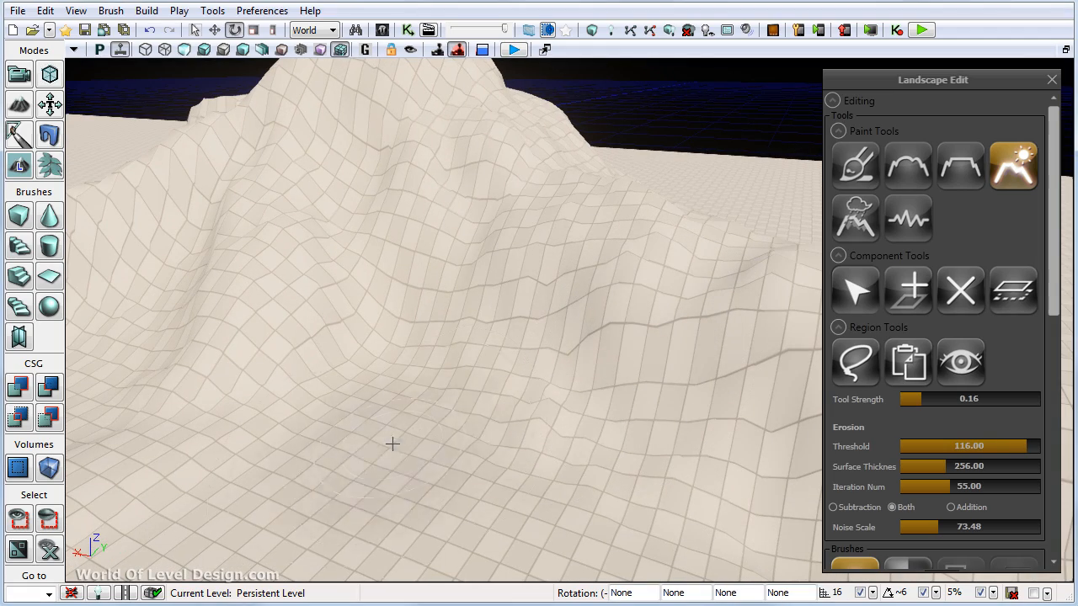
pyautogui.moveTo(434, 385); pyautogui.dragTo(437, 388, button='right')
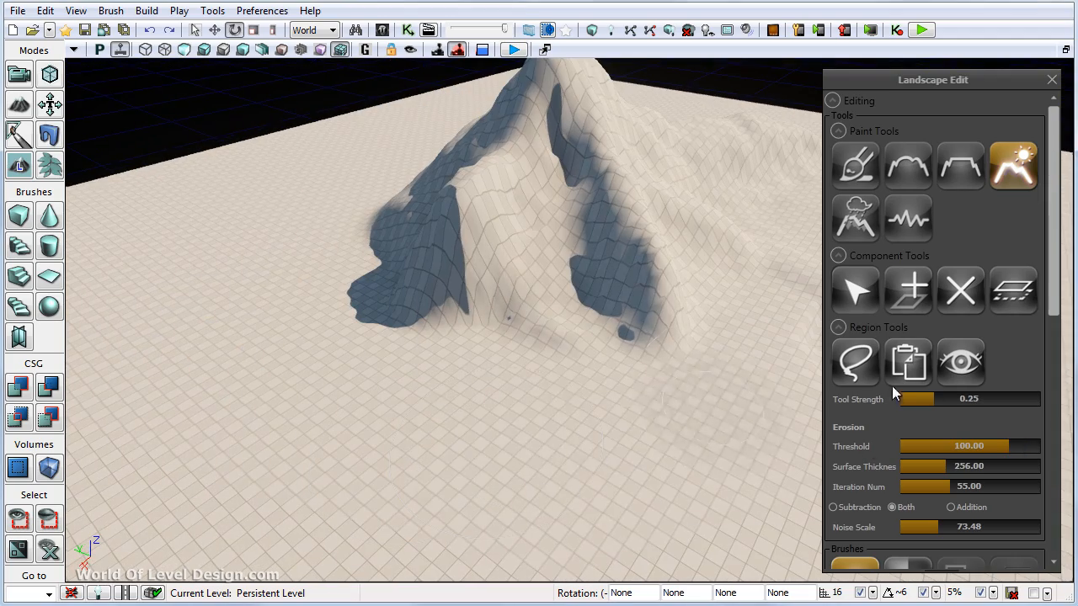
pyautogui.click(834, 508)
pyautogui.moveTo(582, 421)
pyautogui.keyDown('ctrl'); pyautogui.mouseDown()
pyautogui.moveTo(544, 368)
pyautogui.moveTo(377, 361)
pyautogui.moveTo(562, 451)
pyautogui.mouseUp(); pyautogui.keyUp('ctrl')
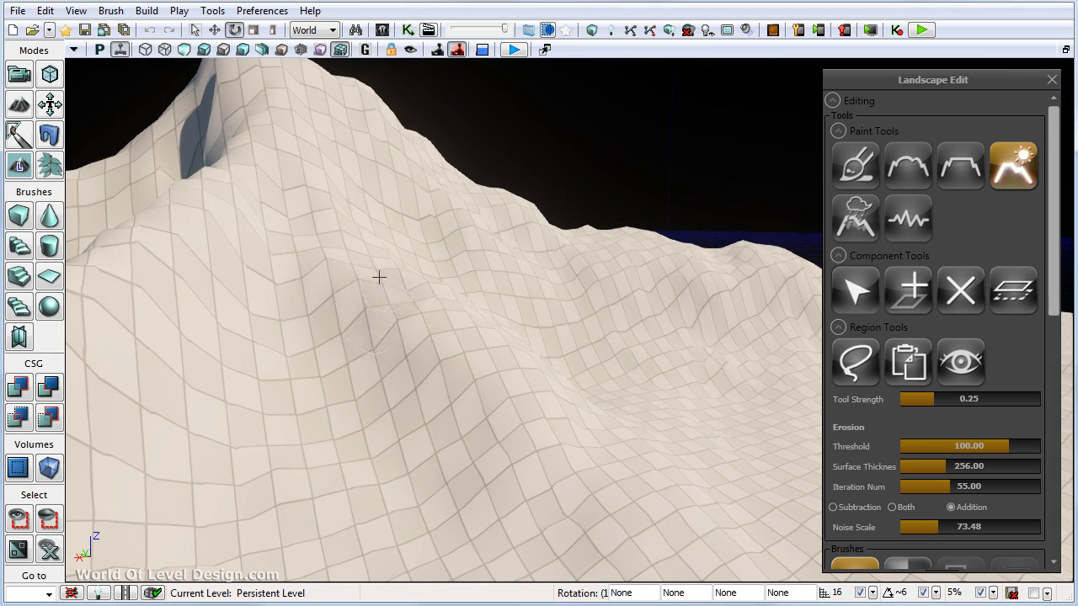
# - Set the erosion threshold to 117 and noise scale to 33, and erode the front foot in Both mode
pyautogui.click(979, 446)
pyautogui.moveTo(979, 447); pyautogui.dragTo(1024, 446)
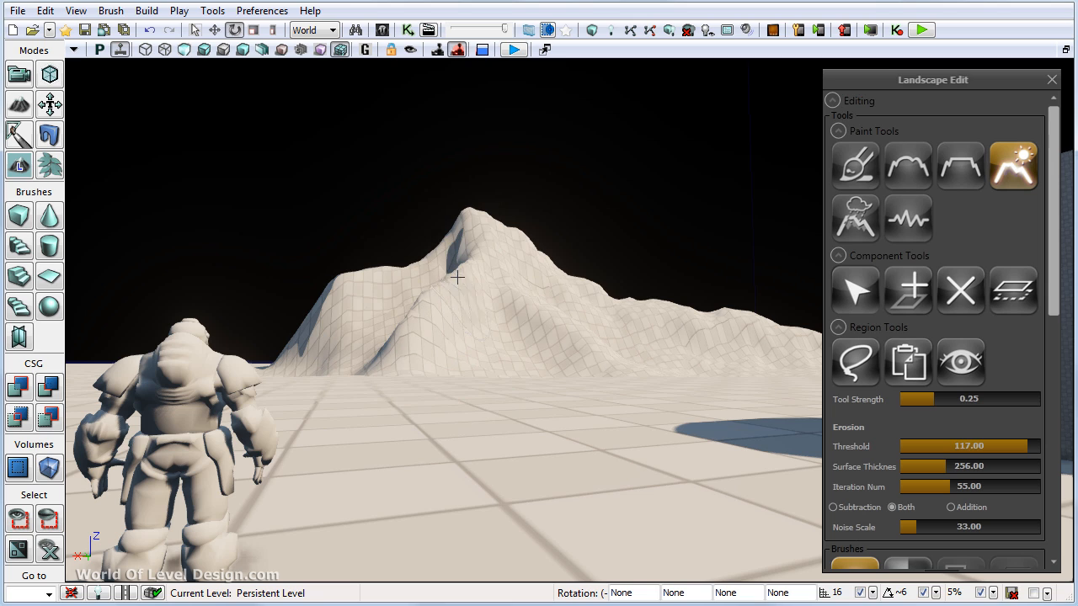
pyautogui.keyDown('ctrl'); pyautogui.moveTo(581, 347); pyautogui.dragTo(530, 342); pyautogui.keyUp('ctrl')
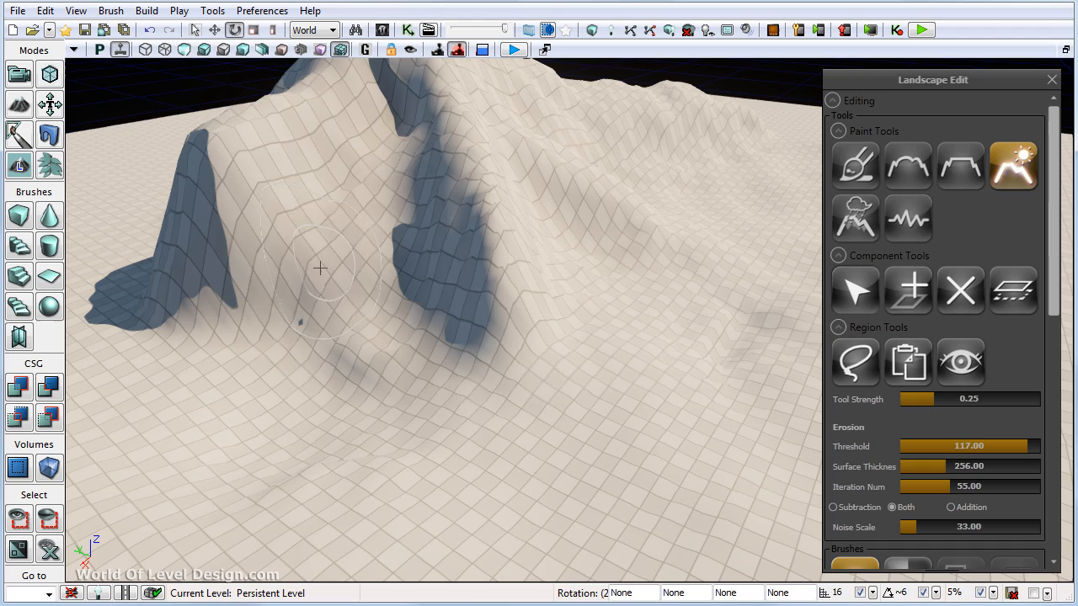
pyautogui.moveTo(320, 267)
pyautogui.keyDown('ctrl'); pyautogui.mouseDown()
pyautogui.moveTo(386, 174)
pyautogui.moveTo(315, 248)
pyautogui.moveTo(222, 222)
pyautogui.moveTo(197, 281)
pyautogui.mouseUp(); pyautogui.keyUp('ctrl')
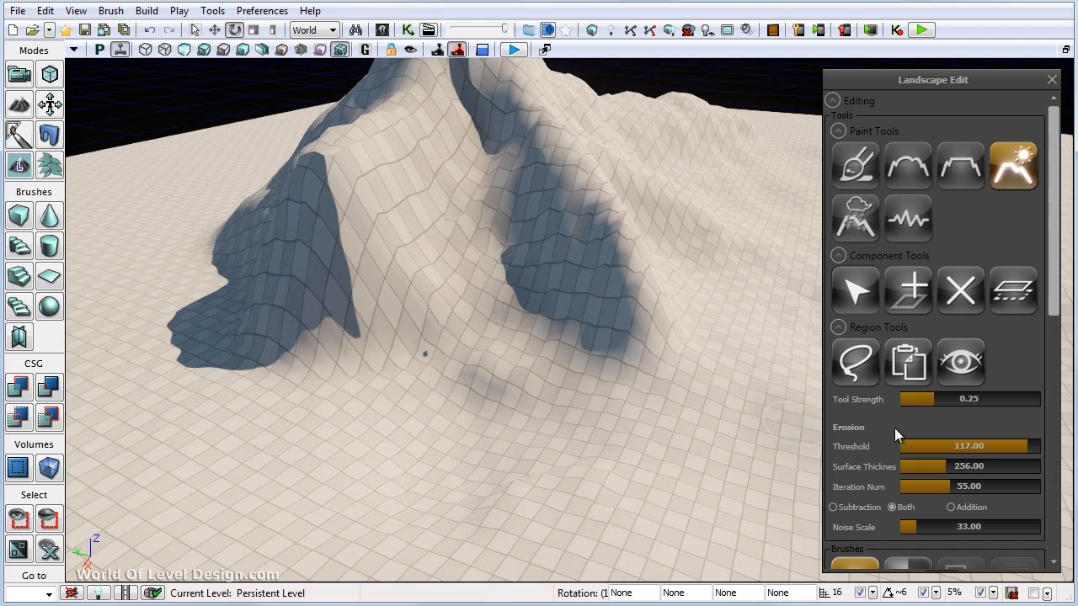
# - Change the erosion to Addition mode and build up the ground around the base of the side shoulder
pyautogui.click(951, 507)
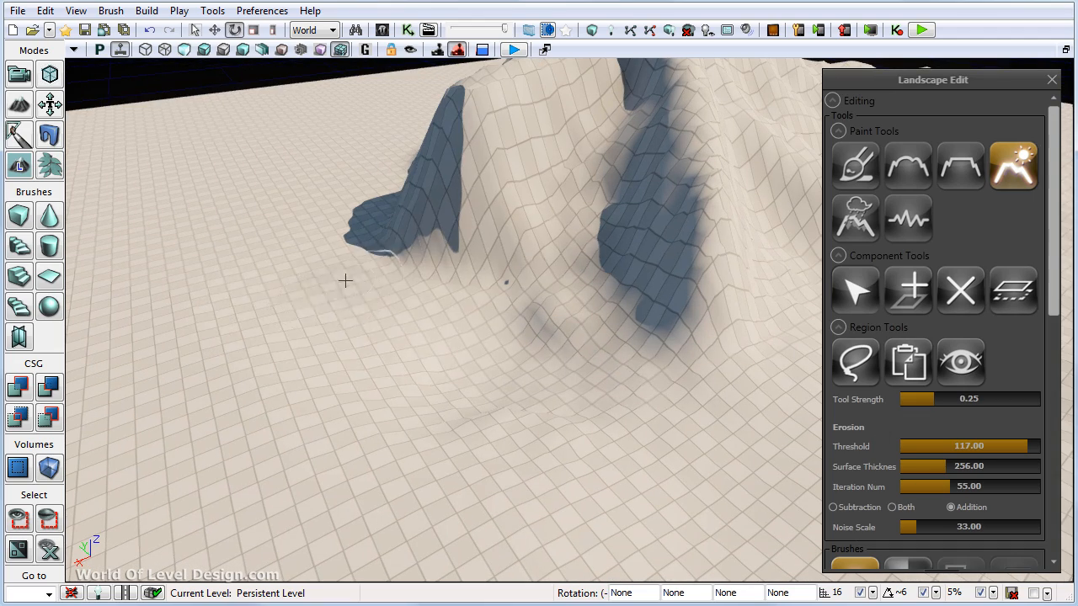
pyautogui.moveTo(382, 266)
pyautogui.keyDown('ctrl'); pyautogui.mouseDown()
pyautogui.moveTo(435, 315)
pyautogui.moveTo(590, 278)
pyautogui.mouseUp(); pyautogui.keyUp('ctrl')
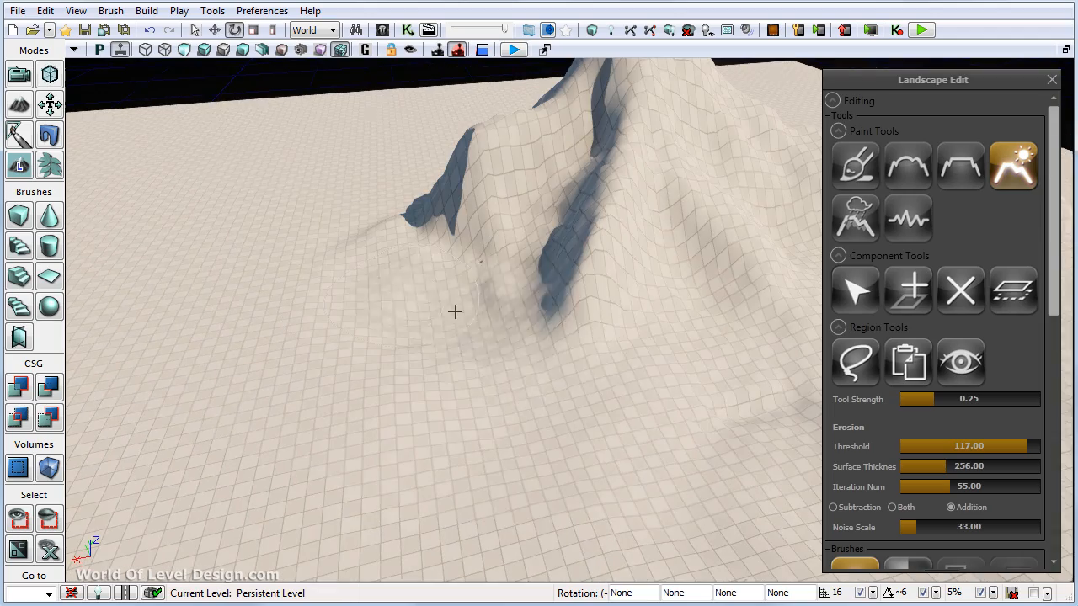
pyautogui.moveTo(454, 311)
pyautogui.keyDown('ctrl'); pyautogui.mouseDown()
pyautogui.moveTo(517, 345)
pyautogui.moveTo(547, 404)
pyautogui.moveTo(621, 370)
pyautogui.mouseUp(); pyautogui.keyUp('ctrl')
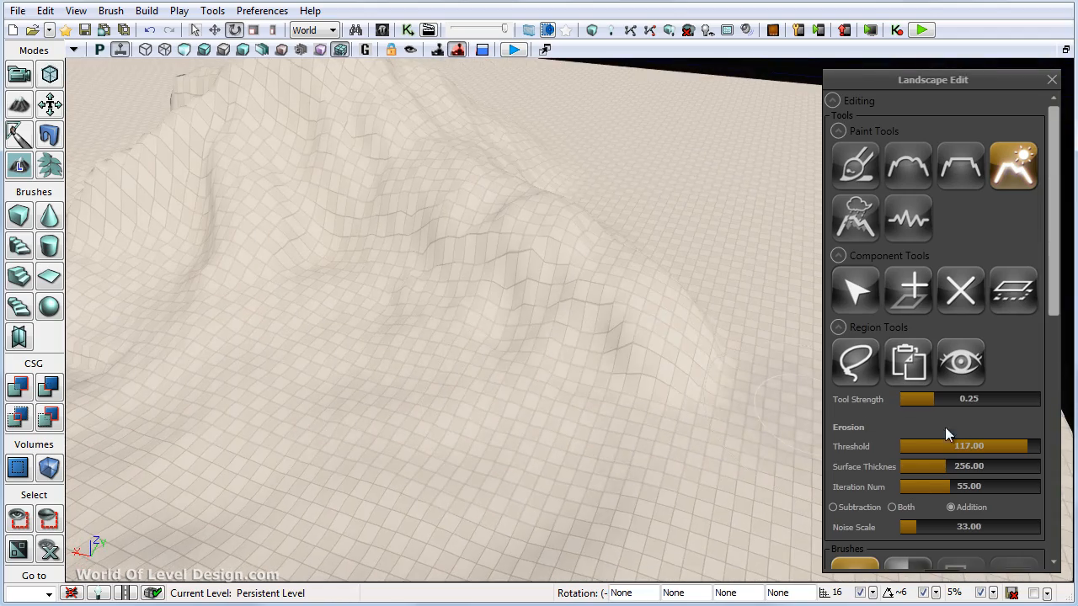
# - Alternate between Subtraction and Addition erosion to roughen the trailing ridge and its foot
pyautogui.click(833, 507)
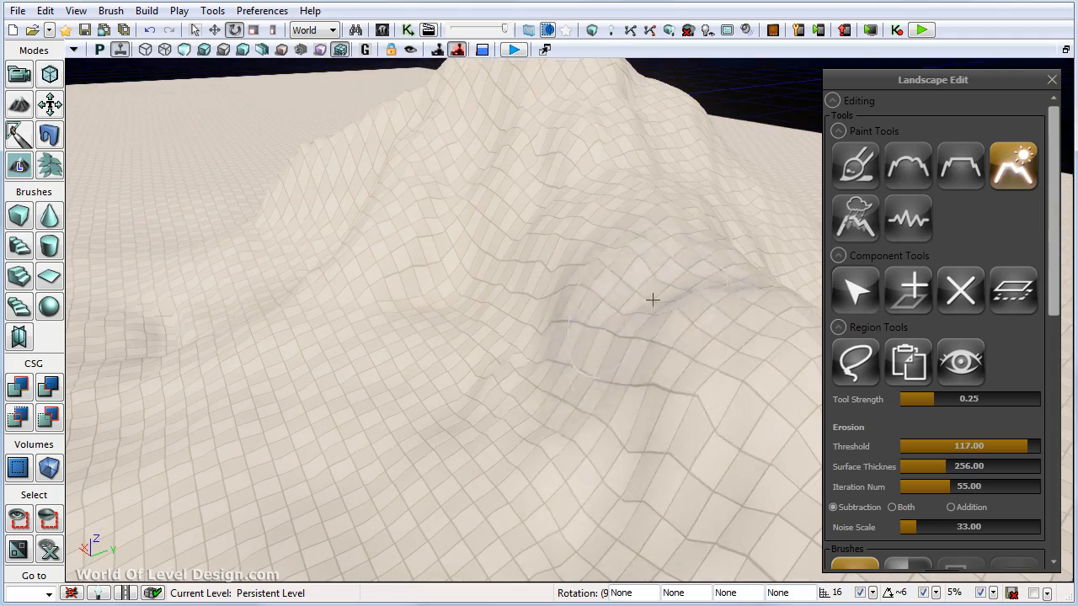
pyautogui.click(950, 507)
pyautogui.keyDown('ctrl'); pyautogui.moveTo(570, 407); pyautogui.dragTo(628, 291); pyautogui.keyUp('ctrl')
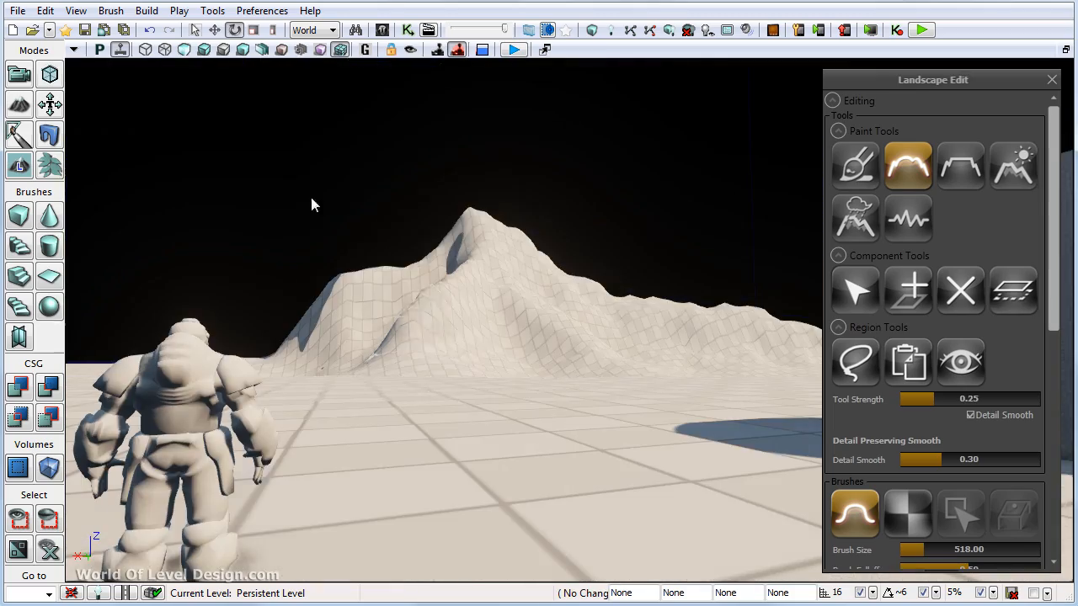
# - Switch to the lit view and apply the Noise tool in Addition mode to the mountain's front slope
pyautogui.click(204, 49)
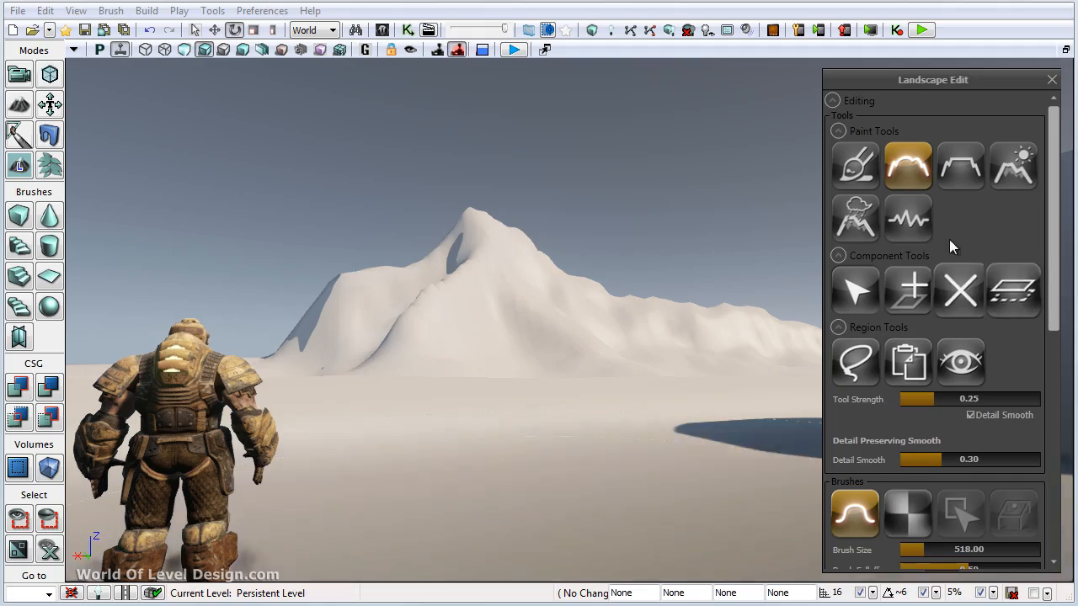
pyautogui.click(908, 218)
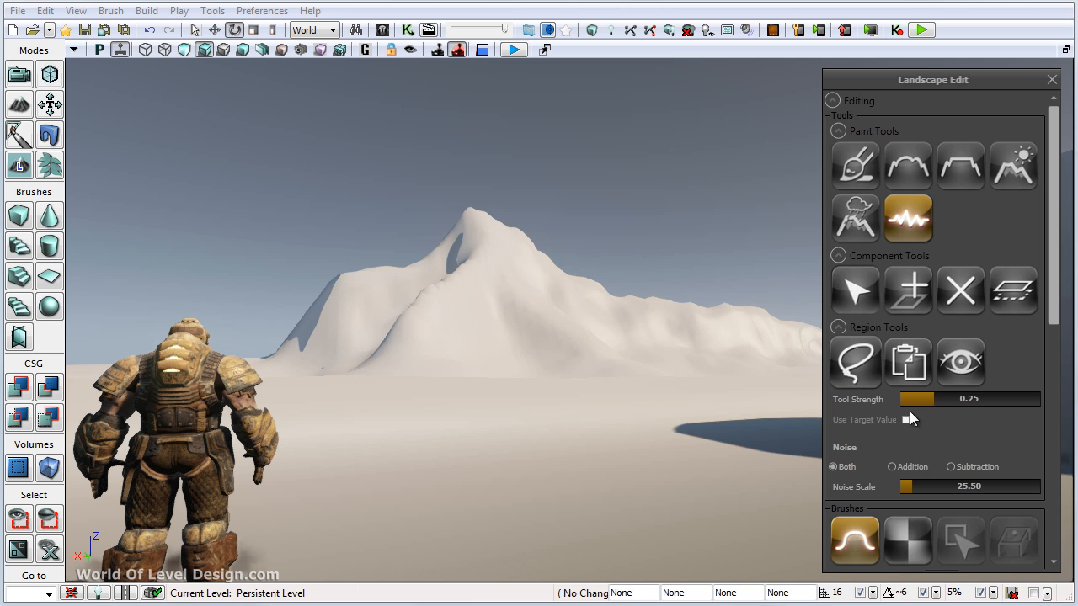
pyautogui.click(893, 467)
pyautogui.moveTo(560, 347); pyautogui.dragTo(514, 308, button='right')
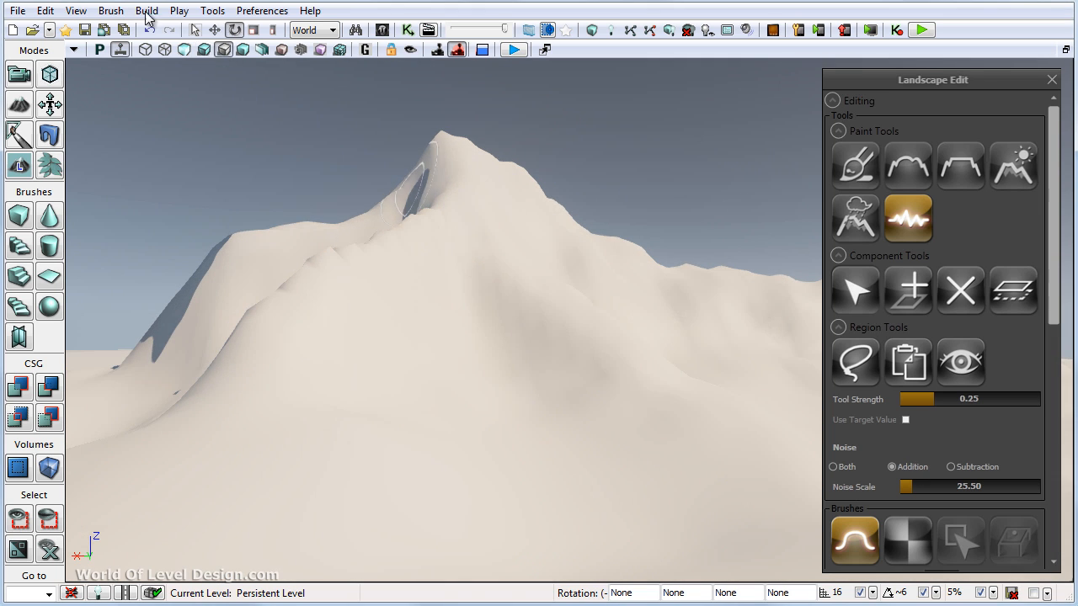
# - Sculpt the front ridges with the Paint tool at brush size 190, restoring the lit lightmap density view
pyautogui.click(855, 166)
pyautogui.press('[')
pyautogui.press('[')
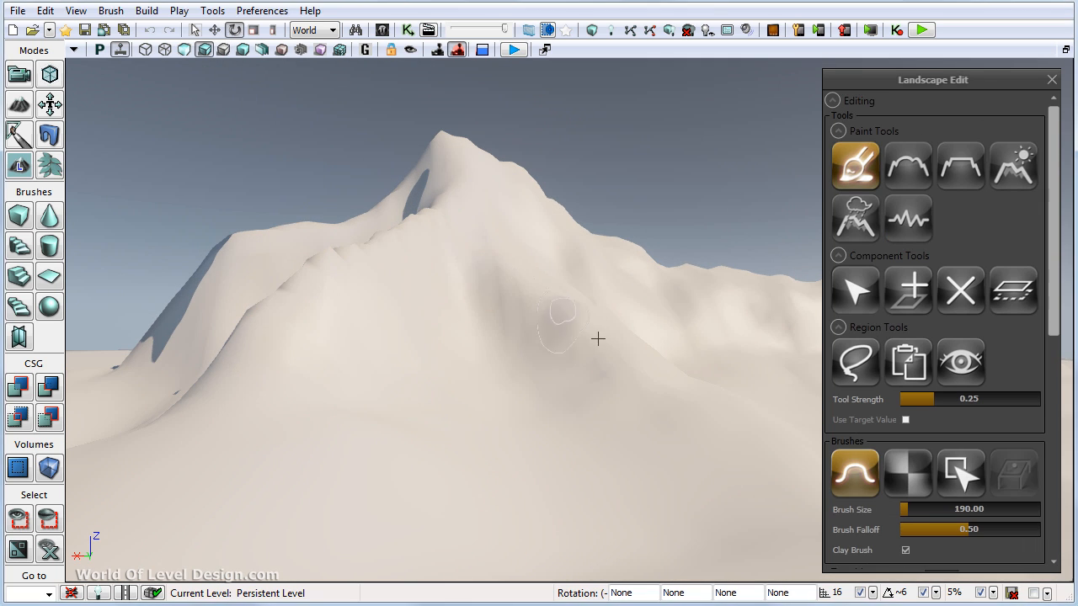
pyautogui.moveTo(597, 336); pyautogui.dragTo(645, 360, button='right')
pyautogui.moveTo(554, 228); pyautogui.dragTo(404, 212, button='right')
pyautogui.click(340, 50)
pyautogui.moveTo(438, 287); pyautogui.dragTo(537, 233, button='right')
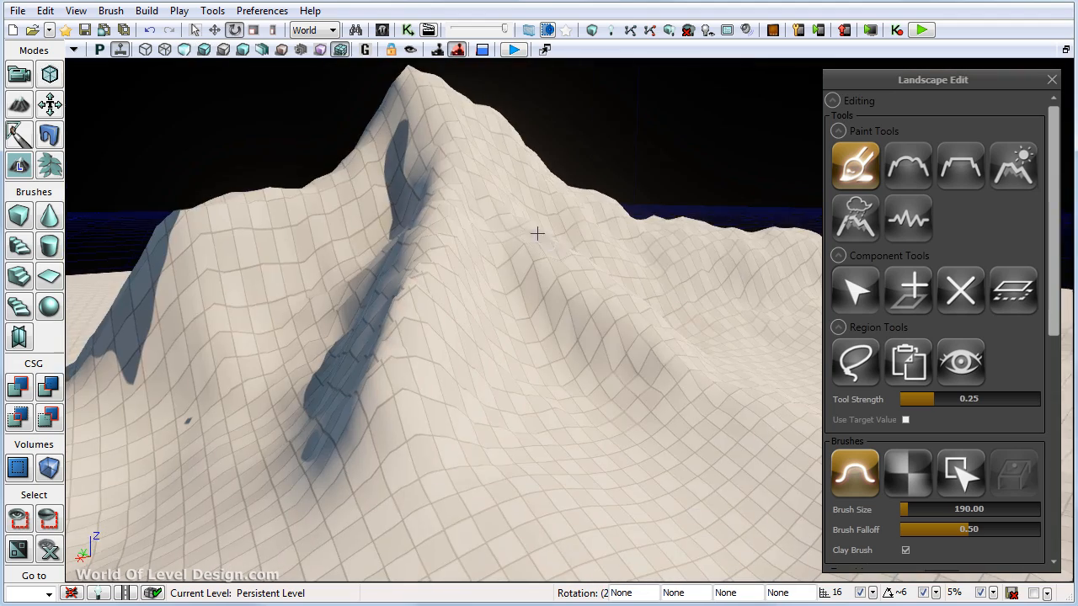
# - Sculpt the area below the peak and the mountain's shaded side with brush size 190
pyautogui.moveTo(499, 275); pyautogui.dragTo(361, 270, button='right')
pyautogui.moveTo(320, 206)
pyautogui.mouseDown(button='right')
pyautogui.moveTo(532, 200)
pyautogui.moveTo(463, 257)
pyautogui.mouseUp(button='right')
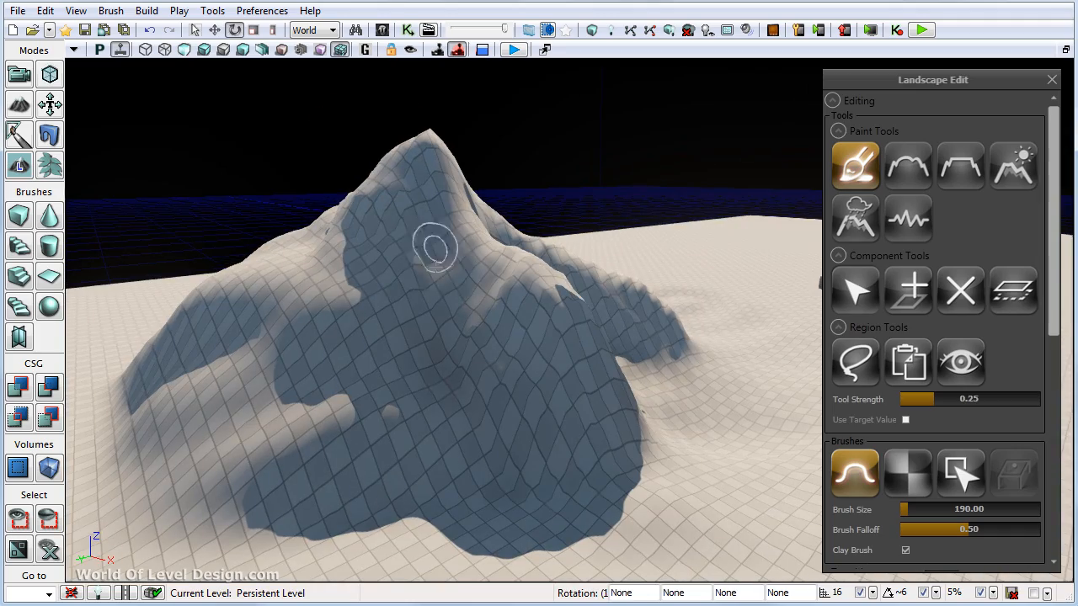
pyautogui.keyDown('ctrl'); pyautogui.moveTo(433, 246); pyautogui.dragTo(412, 190); pyautogui.keyUp('ctrl')
pyautogui.moveTo(411, 191)
pyautogui.mouseDown(button='right')
pyautogui.moveTo(469, 224)
pyautogui.moveTo(438, 284)
pyautogui.moveTo(508, 308)
pyautogui.mouseUp(button='right')
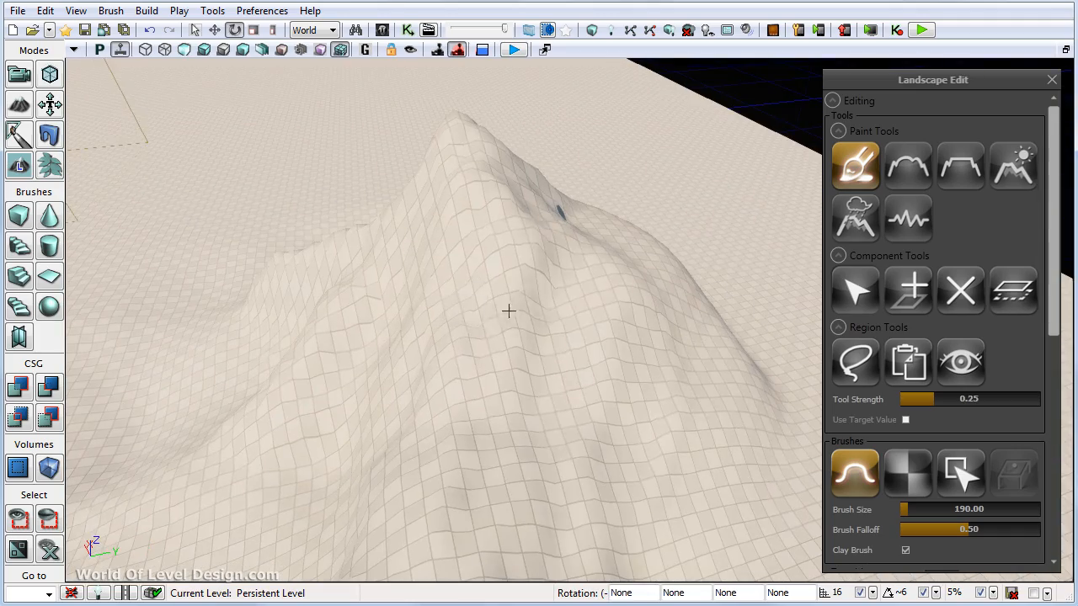
# - Increase the brush size to 275 and sculpt ridges and gullies down the mountain's rear slopes
pyautogui.moveTo(549, 250); pyautogui.dragTo(421, 370, button='right')
pyautogui.press(']')
pyautogui.press(']')
pyautogui.press(']')
pyautogui.press(']')
pyautogui.press(']')
pyautogui.press(']')
pyautogui.press(']')
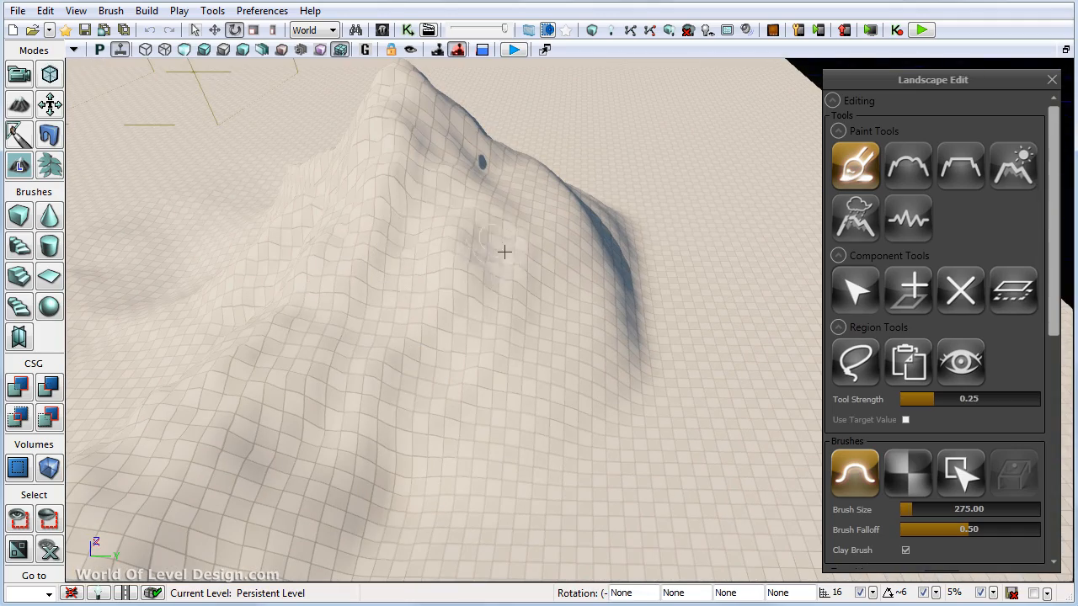
pyautogui.keyDown('ctrl'); pyautogui.moveTo(487, 211); pyautogui.dragTo(516, 420); pyautogui.keyUp('ctrl')
pyautogui.moveTo(515, 419)
pyautogui.mouseDown(button='right')
pyautogui.moveTo(553, 414)
pyautogui.moveTo(611, 299)
pyautogui.mouseUp(button='right')
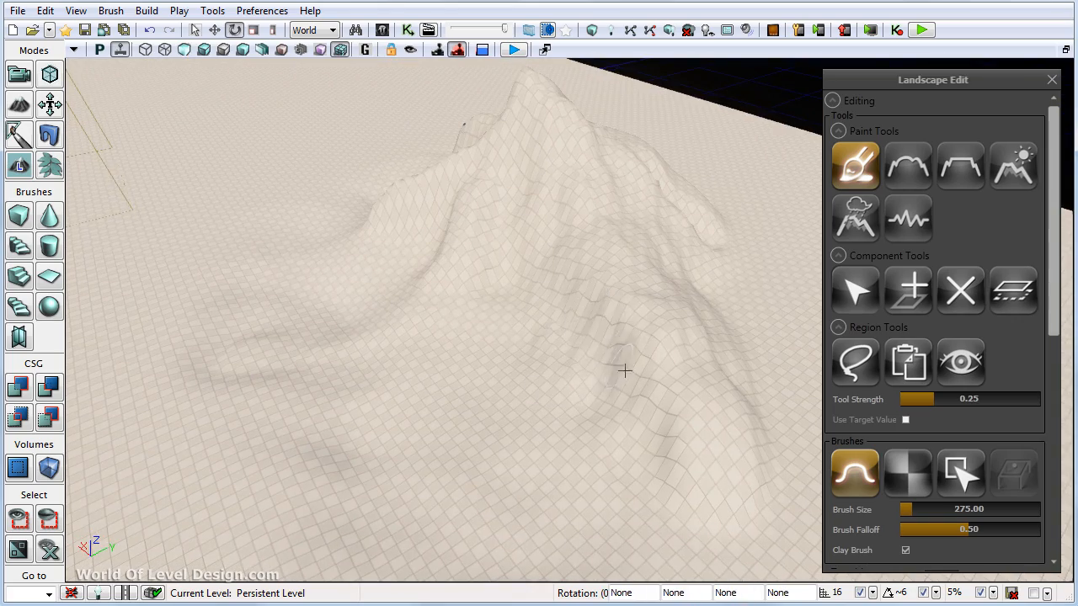
# - Sculpt the trailing ridge's slopes with brush size 275 and smooth the ground at their foot
pyautogui.moveTo(625, 371); pyautogui.dragTo(503, 373, button='right')
pyautogui.keyDown('ctrl'); pyautogui.moveTo(651, 248); pyautogui.dragTo(451, 228); pyautogui.keyUp('ctrl')
pyautogui.moveTo(451, 229)
pyautogui.mouseDown(button='right')
pyautogui.moveTo(689, 300)
pyautogui.moveTo(640, 276)
pyautogui.moveTo(668, 272)
pyautogui.moveTo(592, 305)
pyautogui.moveTo(614, 325)
pyautogui.mouseUp(button='right')
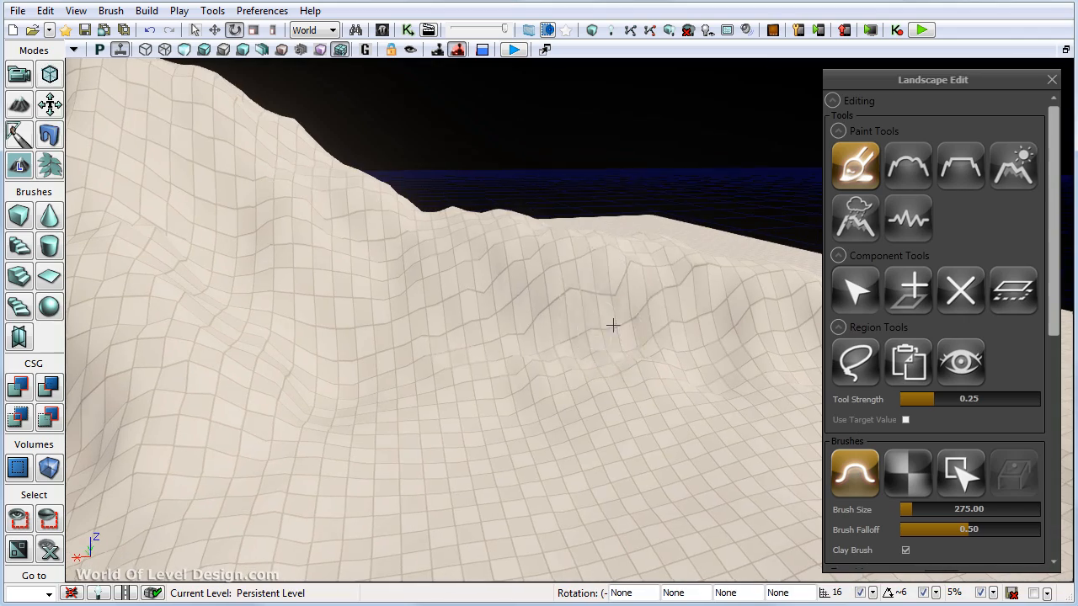
pyautogui.click(911, 170)
pyautogui.moveTo(410, 467); pyautogui.dragTo(388, 383, button='right')
# - Erode the mountain's front foothills with the Erosion tool at threshold 117, using Both and Subtraction modes
pyautogui.click(1013, 165)
pyautogui.moveTo(724, 270); pyautogui.dragTo(582, 313, button='right')
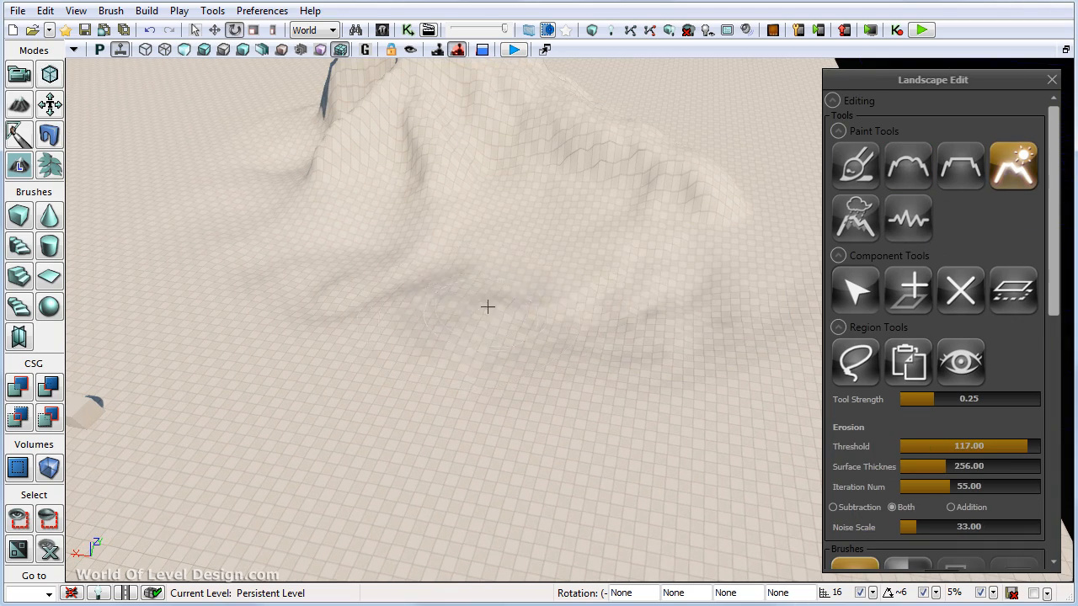
pyautogui.click(892, 507)
pyautogui.click(833, 507)
pyautogui.moveTo(291, 253); pyautogui.dragTo(380, 318, button='right')
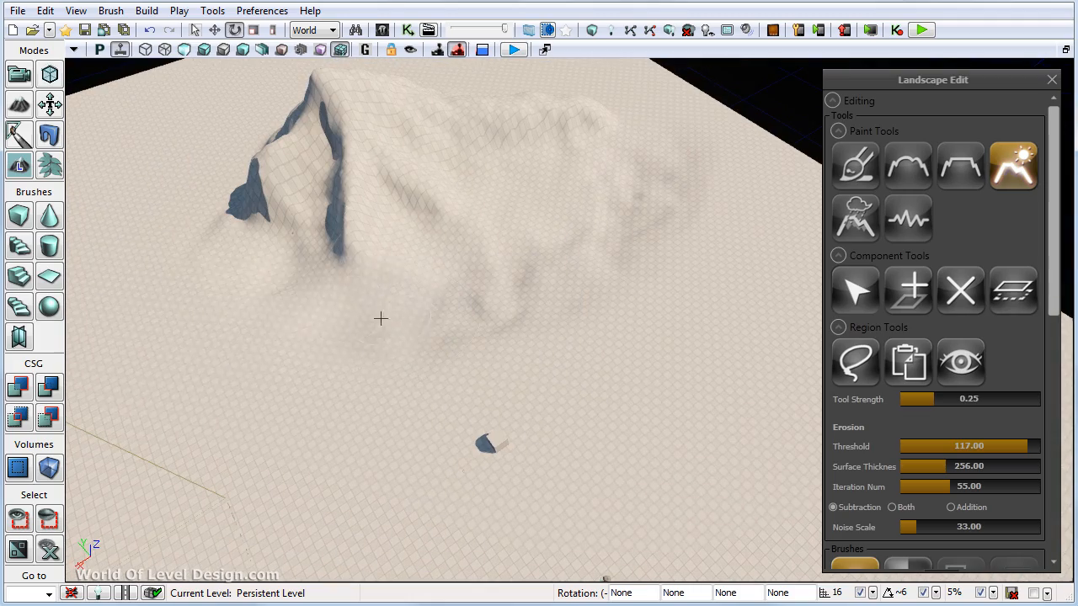
# - Erode the mountain's front foothills in Subtraction mode at tool strength 0.25 and roughen them with the Noise tool
pyautogui.moveTo(192, 325)
pyautogui.keyDown('ctrl'); pyautogui.mouseDown()
pyautogui.moveTo(399, 354)
pyautogui.moveTo(657, 248)
pyautogui.moveTo(475, 285)
pyautogui.mouseUp(); pyautogui.keyUp('ctrl')
pyautogui.moveTo(475, 284)
pyautogui.mouseDown(button='right')
pyautogui.moveTo(604, 488)
pyautogui.moveTo(594, 447)
pyautogui.mouseUp(button='right')
pyautogui.click(909, 219)
pyautogui.moveTo(353, 445)
pyautogui.keyDown('ctrl'); pyautogui.mouseDown()
pyautogui.moveTo(558, 358)
pyautogui.moveTo(724, 337)
pyautogui.mouseUp(); pyautogui.keyUp('ctrl')
# - Reduce the brush size to 753 and smooth the mountain's foot with Detail Smooth at 0.30
pyautogui.click(926, 171)
pyautogui.press('[')
pyautogui.press('[')
pyautogui.press('[')
pyautogui.press('[')
pyautogui.press('[')
pyautogui.press('[')
pyautogui.press('[')
pyautogui.press('[')
pyautogui.press('[')
pyautogui.press('[')
pyautogui.press('[')
pyautogui.press('[')
pyautogui.press('[')
pyautogui.press('[')
pyautogui.moveTo(589, 351)
pyautogui.keyDown('ctrl'); pyautogui.mouseDown()
pyautogui.moveTo(206, 397)
pyautogui.moveTo(447, 438)
pyautogui.moveTo(574, 379)
pyautogui.moveTo(272, 511)
pyautogui.moveTo(506, 447)
pyautogui.mouseUp(); pyautogui.keyUp('ctrl')
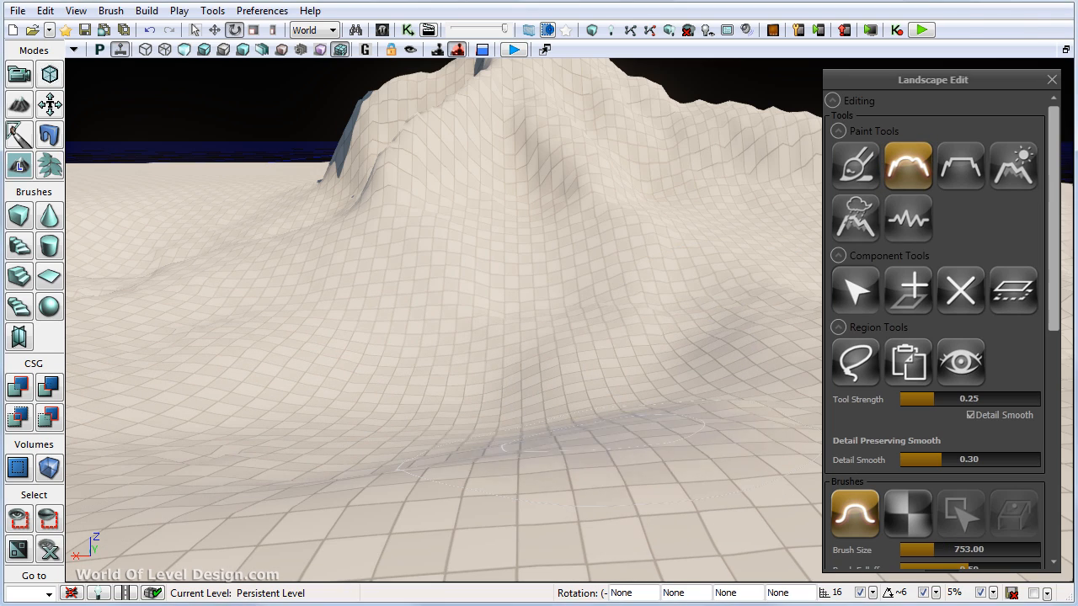
# - Smooth the foothills with brush size 1412 and tool strength 0.46, and resculpt the slopes below the peak
pyautogui.hotkey('alt', 'Tab')
pyautogui.moveTo(555, 278); pyautogui.dragTo(197, 193, button='right')
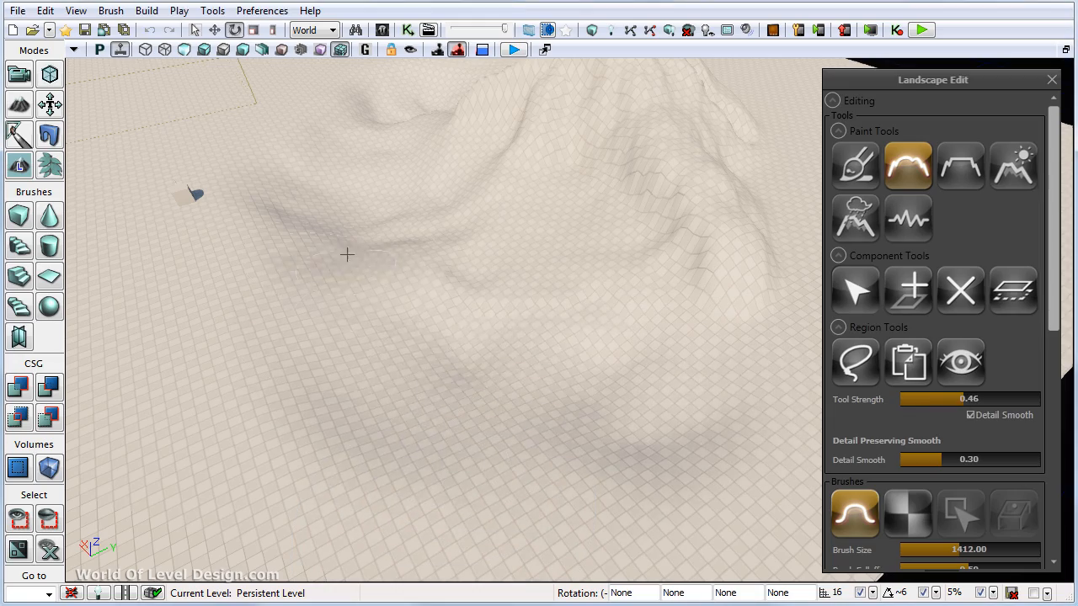
pyautogui.moveTo(316, 157); pyautogui.dragTo(493, 421, button='right')
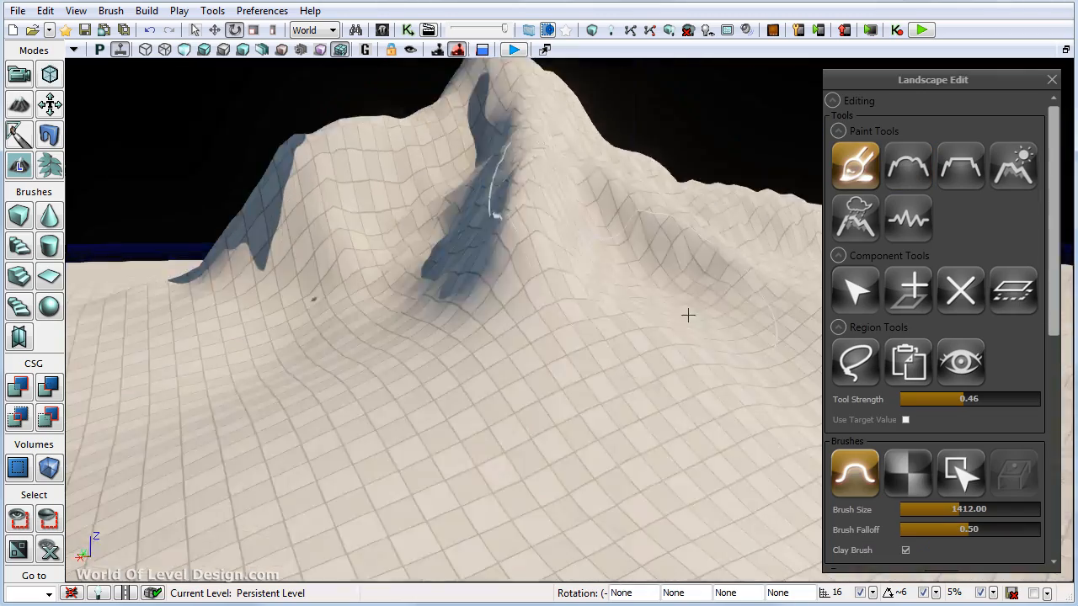
# - Roughen the foothills with the Noise tool at strength 0.13 and noise scale 6.01, using Both and Addition modes
pyautogui.moveTo(685, 315); pyautogui.dragTo(385, 385, button='right')
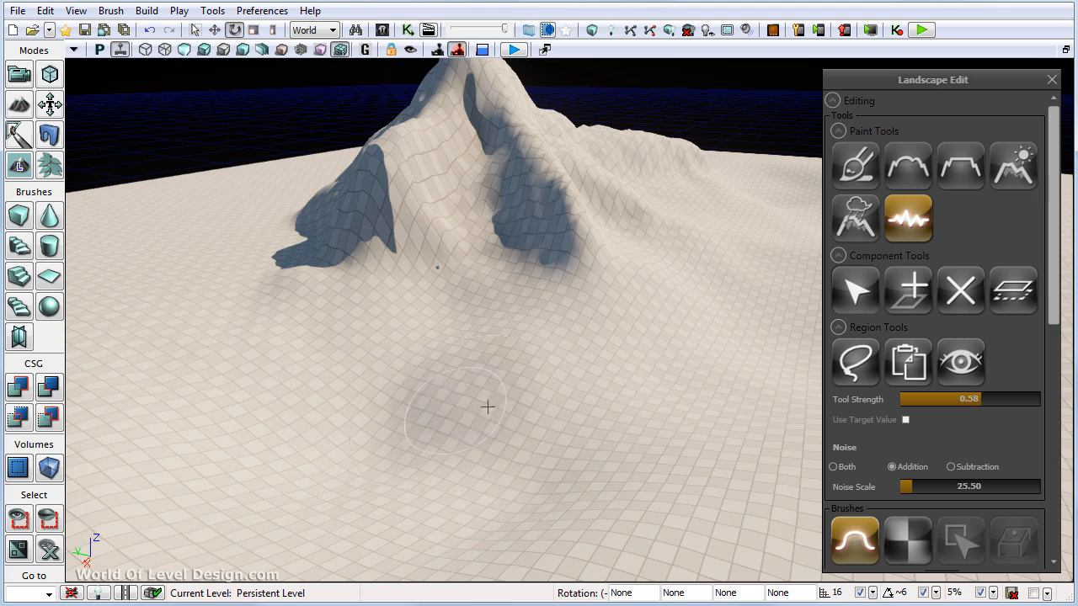
pyautogui.click(833, 466)
pyautogui.moveTo(981, 399); pyautogui.dragTo(969, 400)
pyautogui.moveTo(446, 392); pyautogui.dragTo(465, 373)
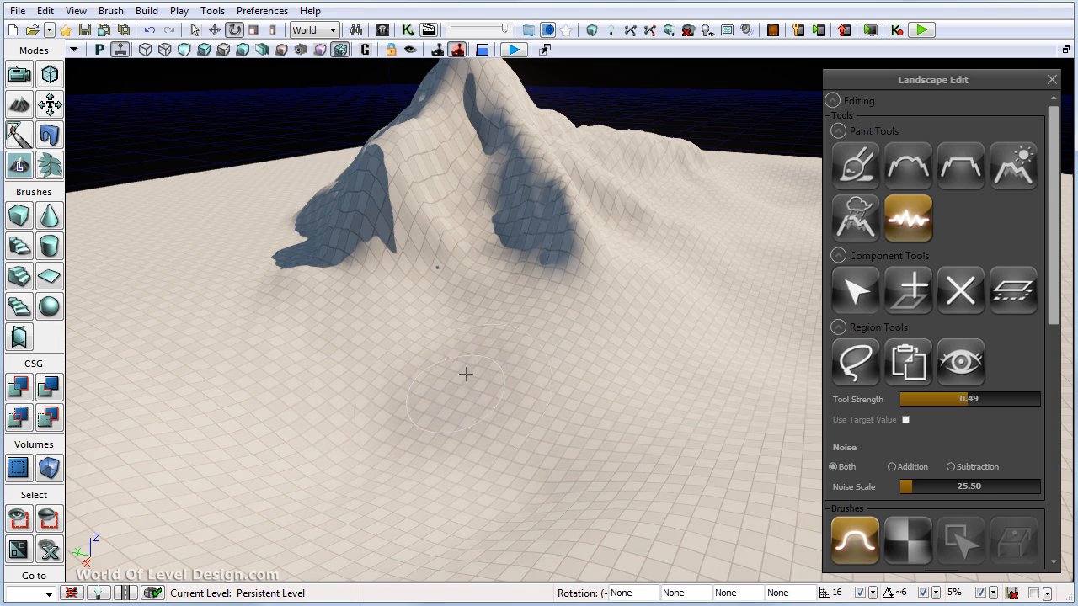
pyautogui.moveTo(912, 486); pyautogui.dragTo(900, 486)
pyautogui.moveTo(497, 392); pyautogui.dragTo(456, 413)
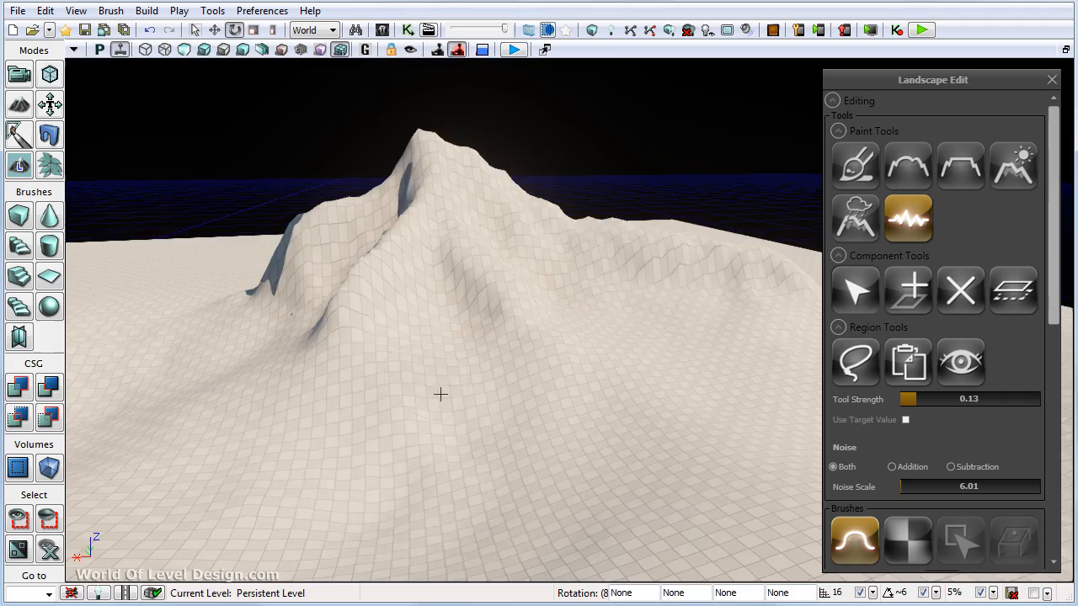
pyautogui.moveTo(441, 394); pyautogui.dragTo(612, 249, button='right')
pyautogui.moveTo(699, 433); pyautogui.dragTo(496, 269, button='right')
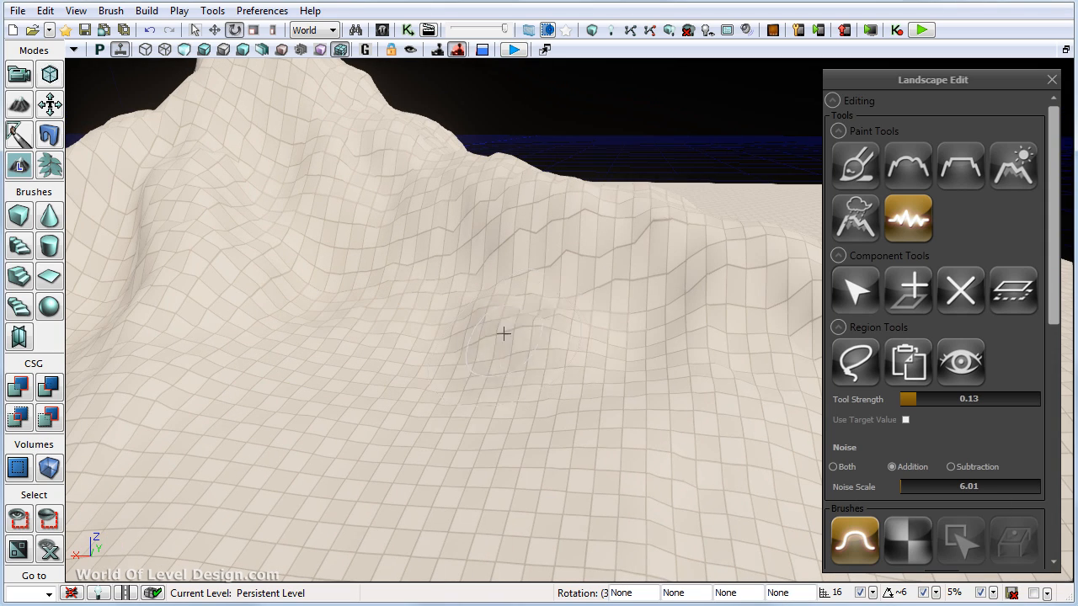
# - Smooth and sculpt the trailing ridge's slope at tool strength 0.13 with brush sizes 547 and 360
pyautogui.click(909, 166)
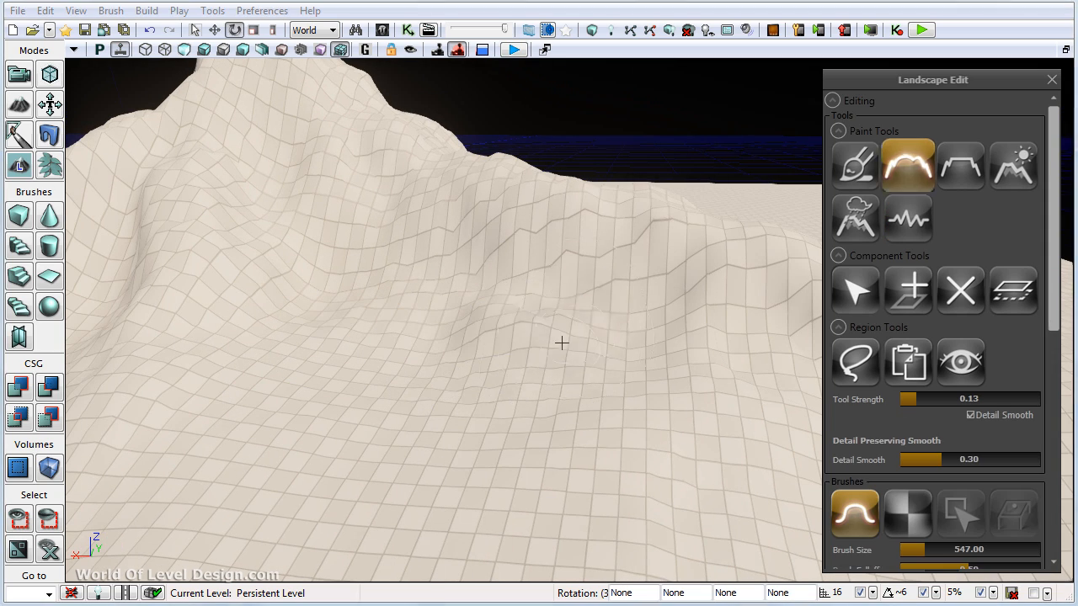
pyautogui.click(856, 167)
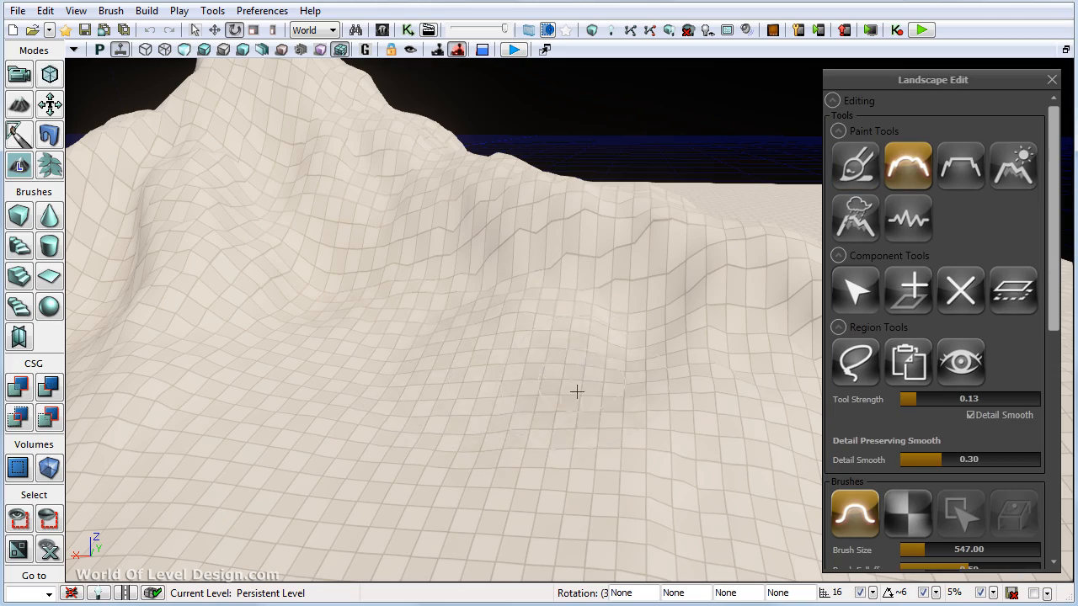
pyautogui.moveTo(575, 390); pyautogui.dragTo(459, 377, button='right')
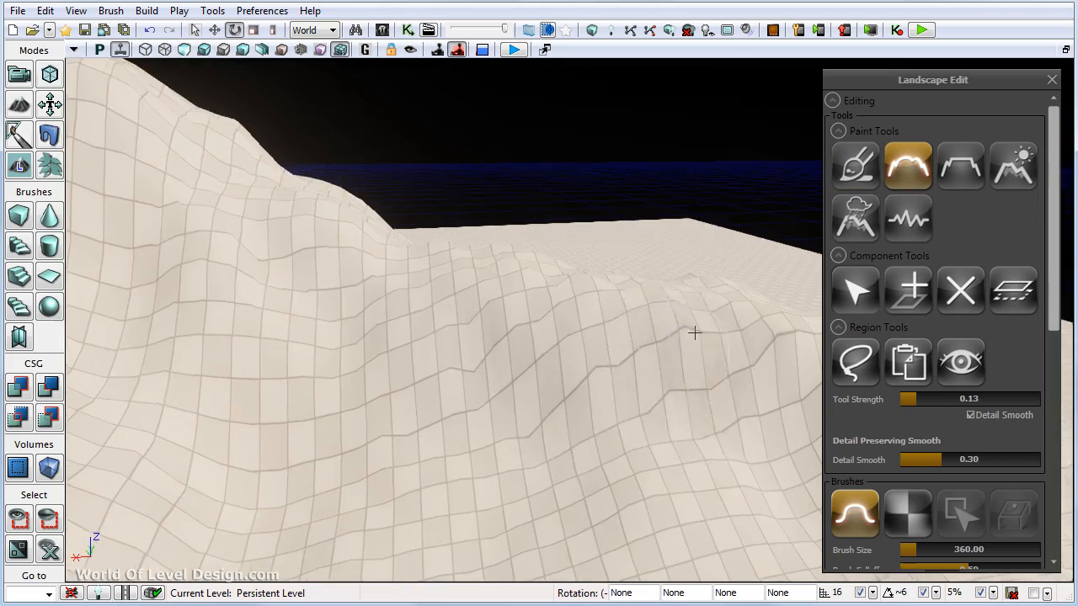
# - Erode the trailing ridge's crest in Subtraction mode with a lowered threshold, and close the landscape editing window
pyautogui.click(991, 181)
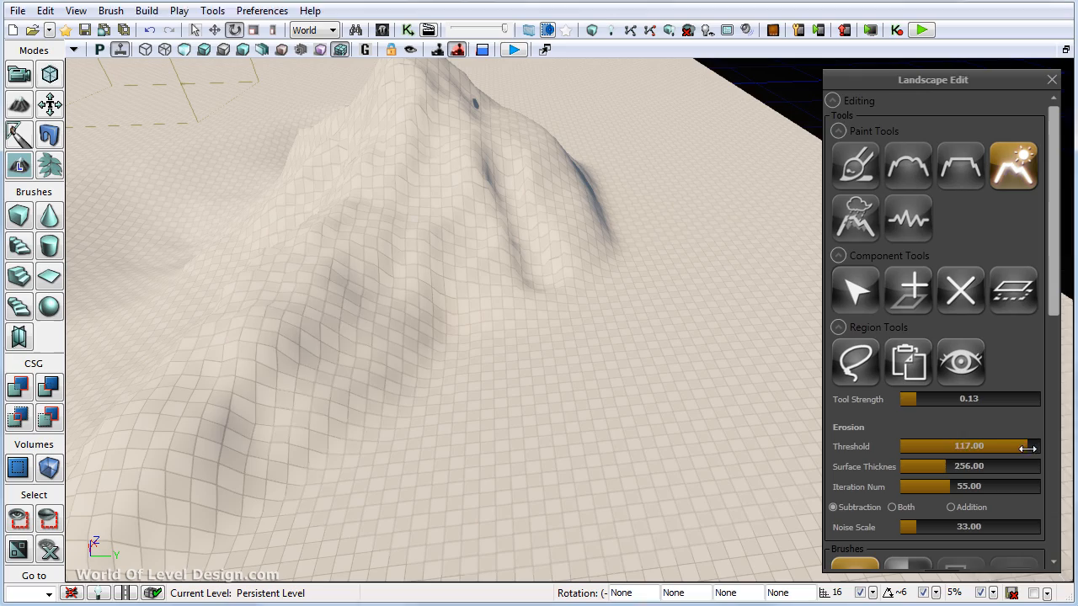
pyautogui.moveTo(1028, 448); pyautogui.dragTo(1012, 448)
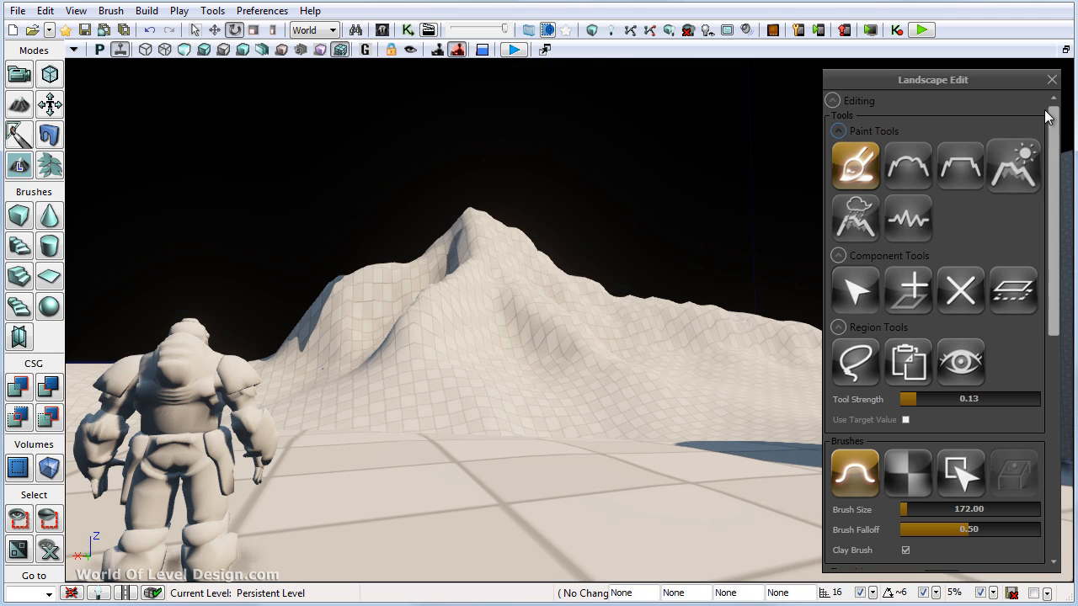
pyautogui.click(1052, 79)
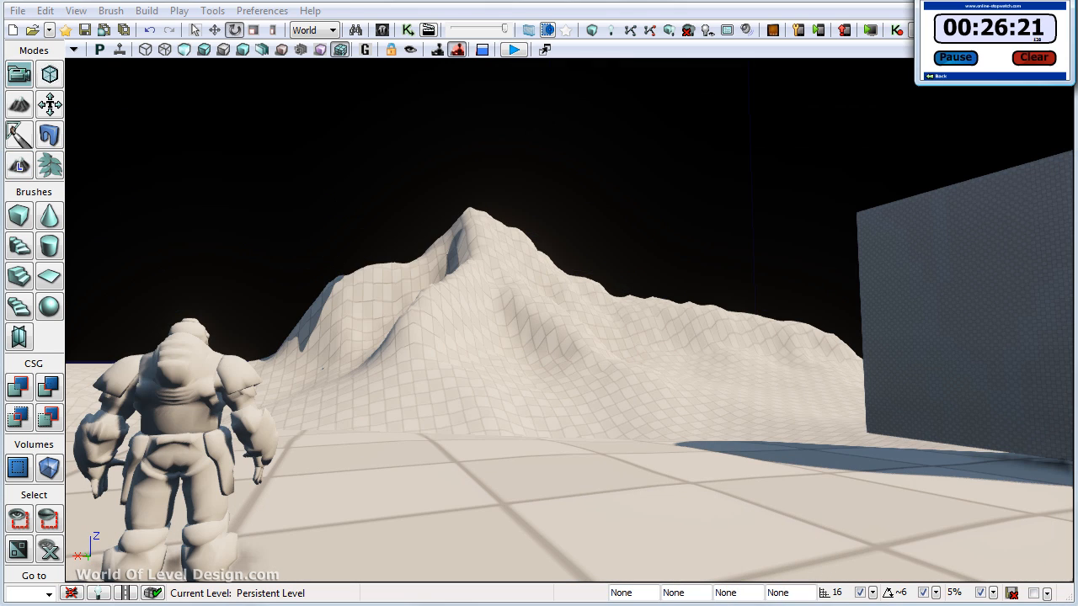